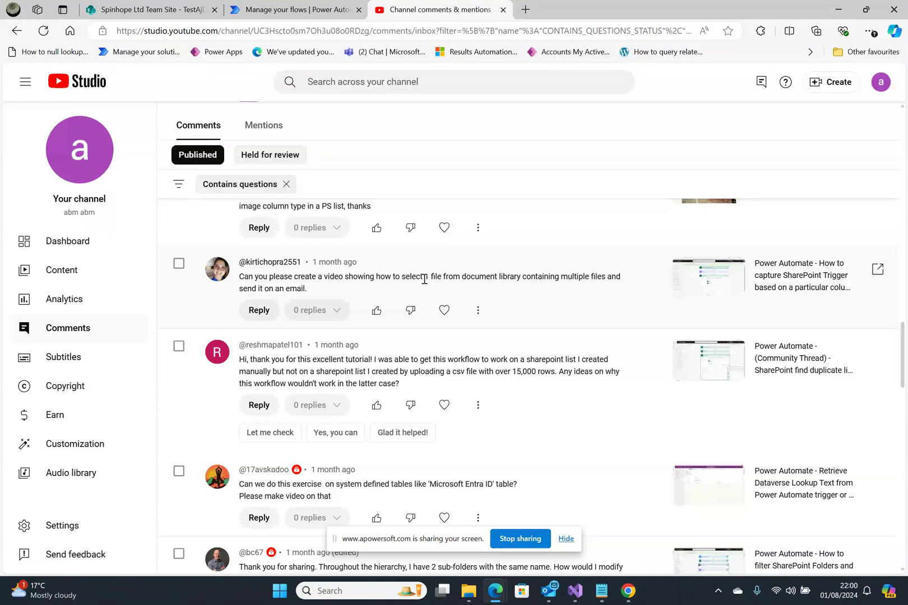
# Step: Highlight '1 file from' in the viewer's request, then switch to the TestAjDocLib SharePoint library
pyautogui.moveTo(424, 279); pyautogui.dragTo(462, 279)
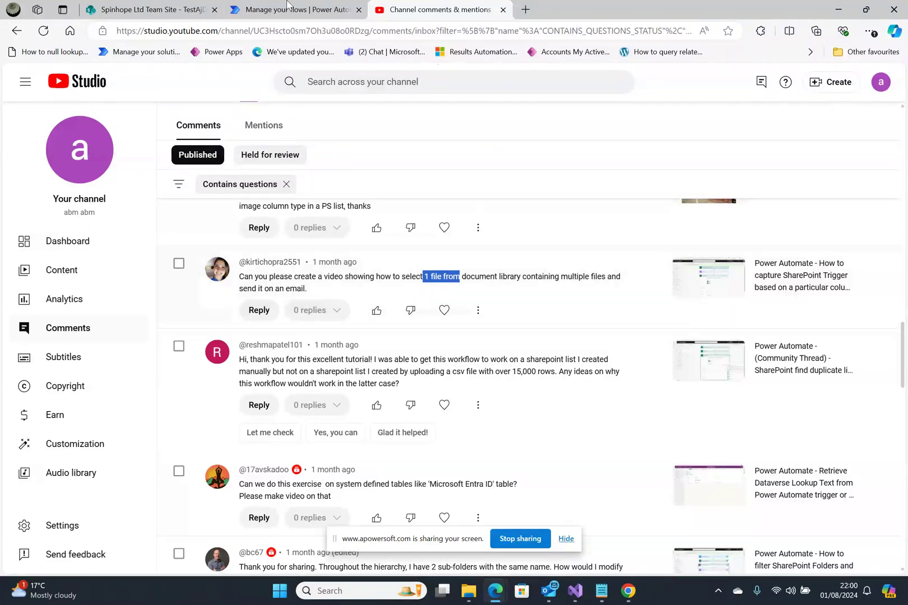
pyautogui.click(148, 10)
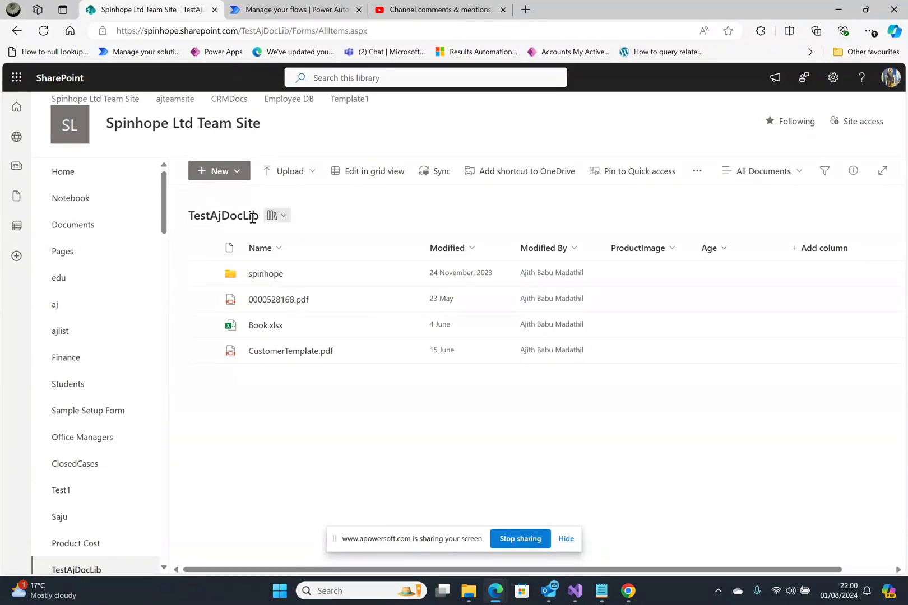
# Step: Open the Power Automate Create a flow panel from TestAjDocLib's Integrate menu
pyautogui.click(203, 300)
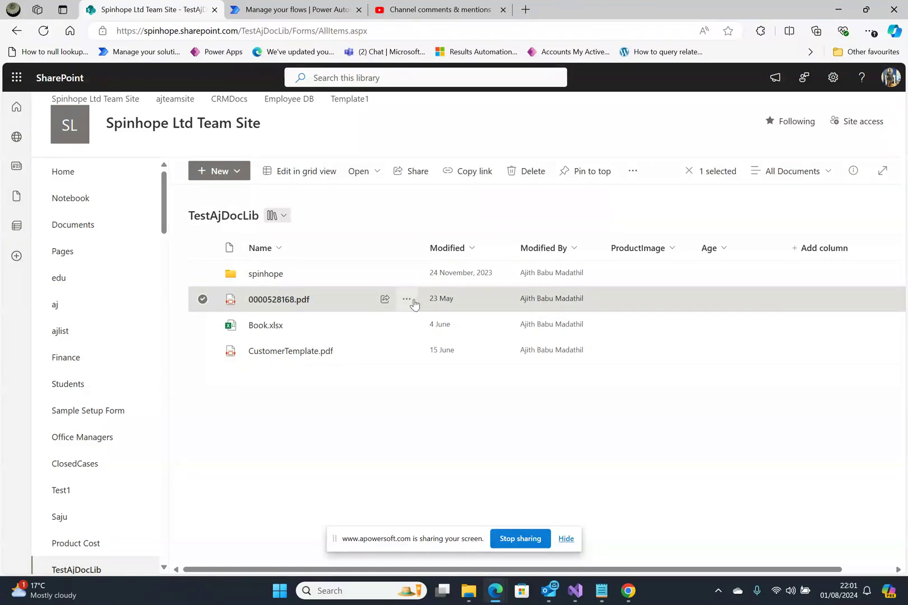
pyautogui.click(203, 300)
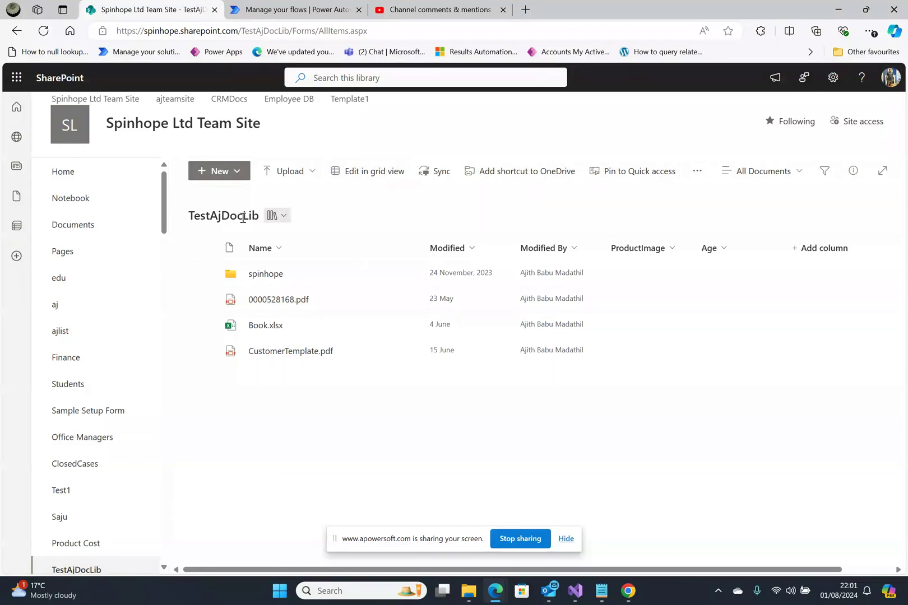
pyautogui.click(696, 178)
pyautogui.moveTo(727, 245)
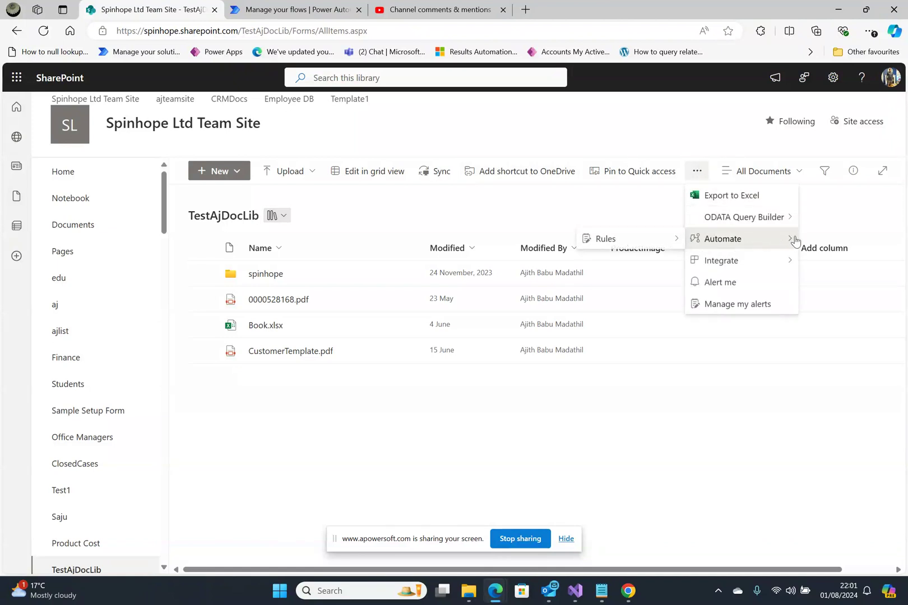
pyautogui.moveTo(790, 261)
pyautogui.moveTo(679, 287)
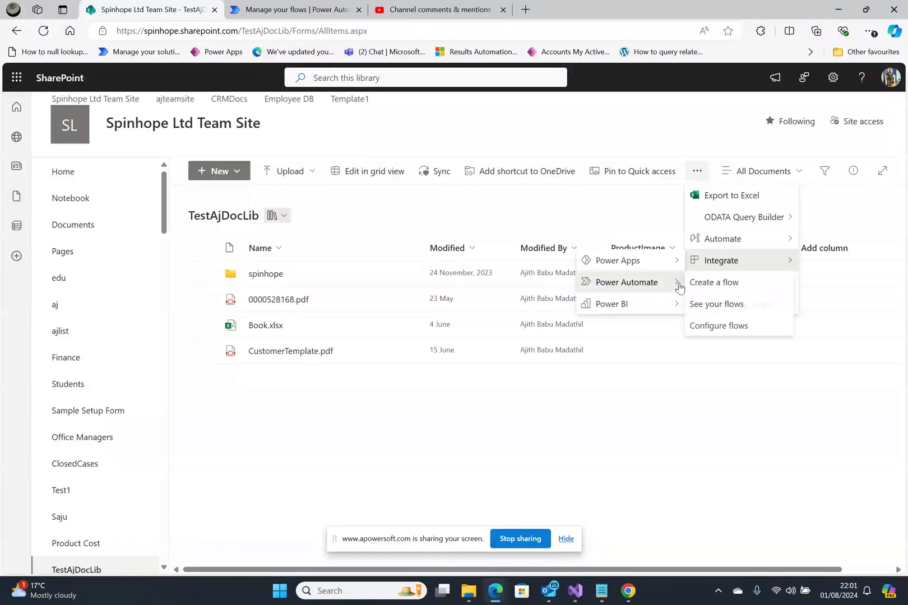
pyautogui.click(715, 282)
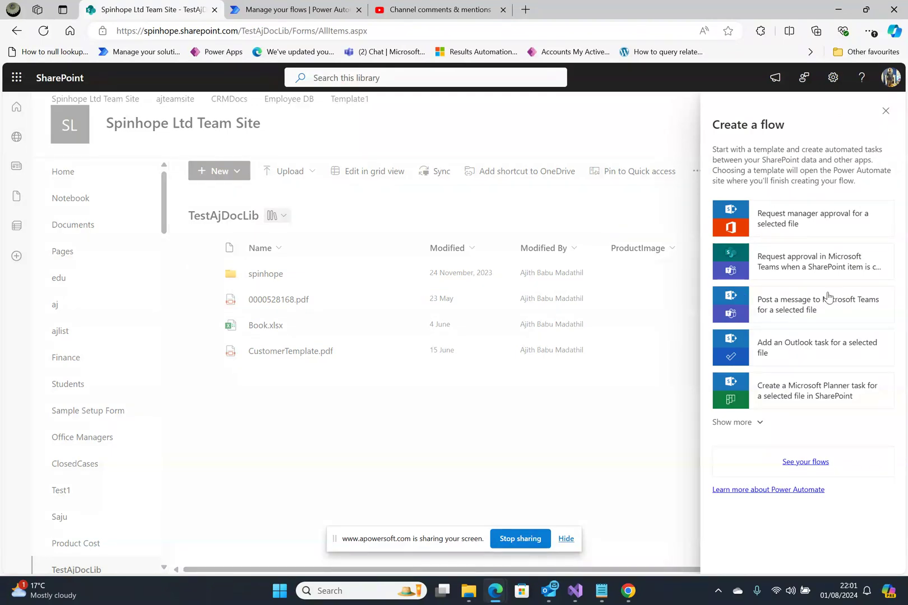
# Step: Create a flow from the 'Add an Outlook task for a selected file' template
pyautogui.click(789, 351)
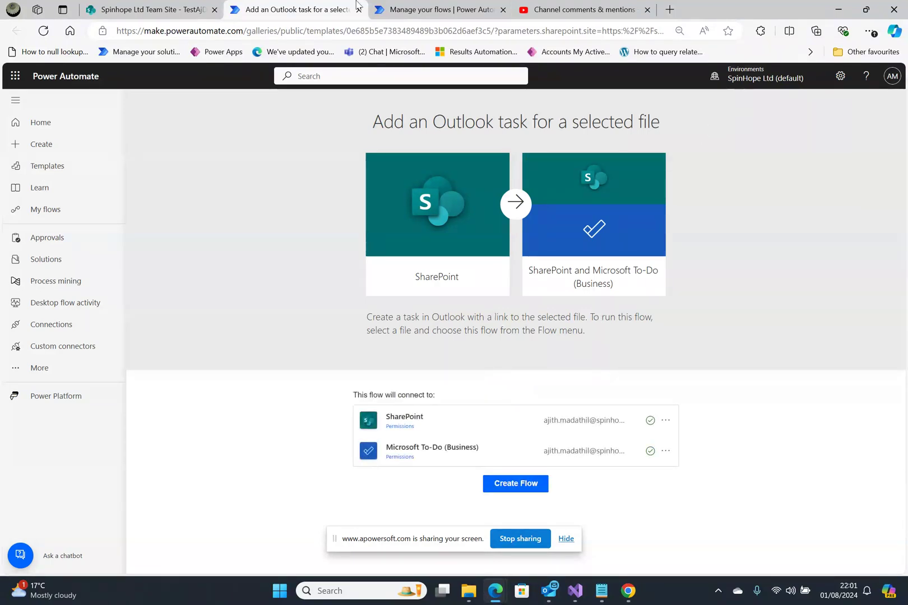
pyautogui.click(526, 491)
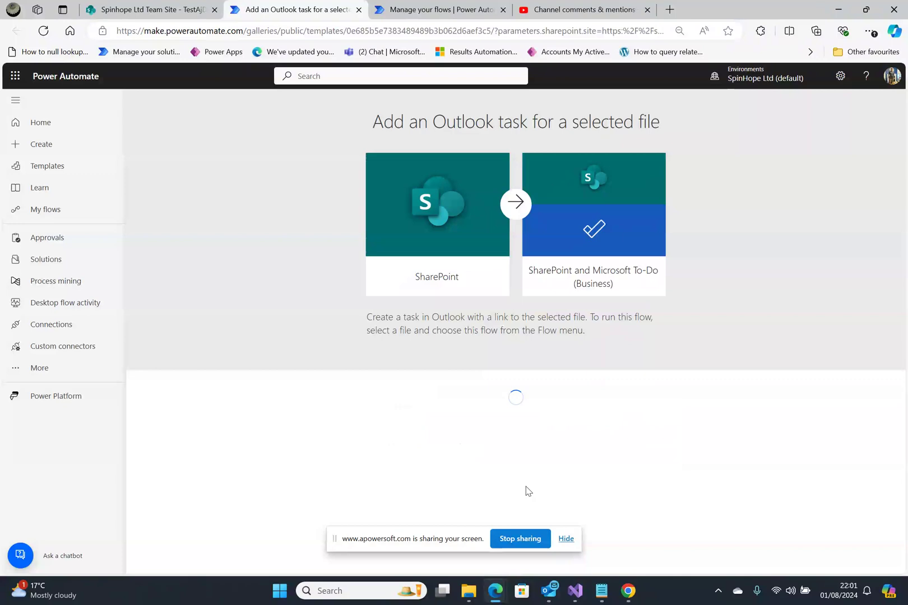
# Step: Dismiss the flow-ready notice, check SharePoint, and open 'Add an Outlook task for a selected file - 2' for editing
pyautogui.click(567, 539)
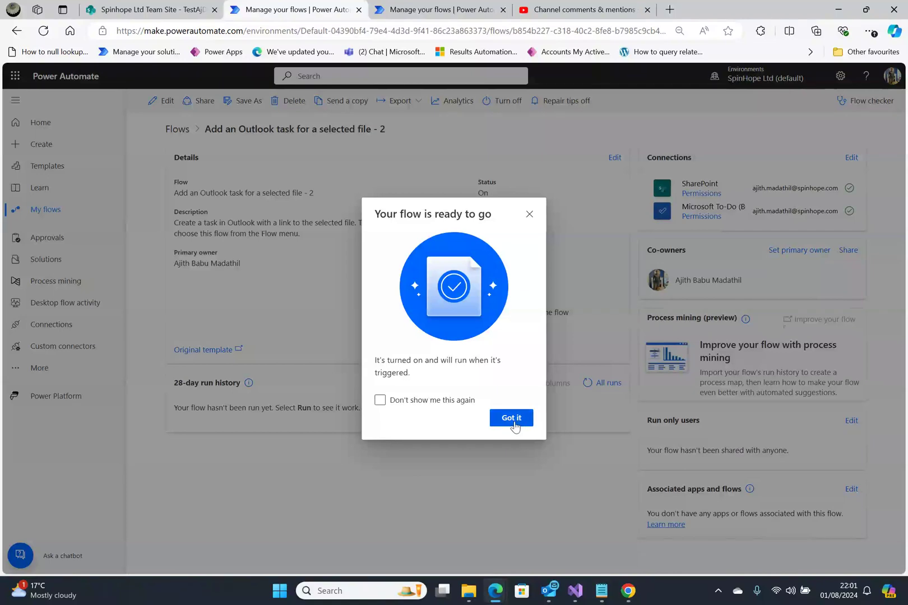
pyautogui.click(517, 419)
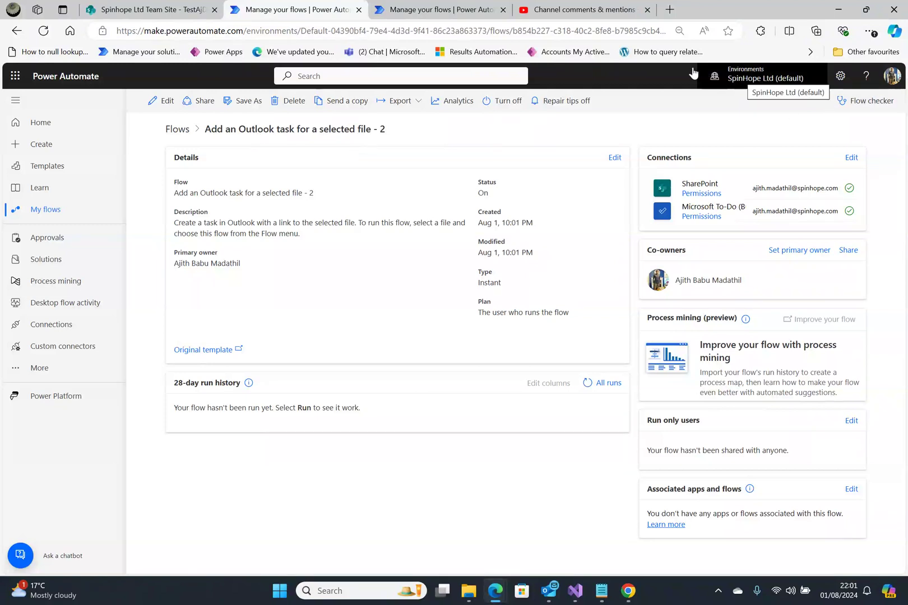
pyautogui.click(129, 8)
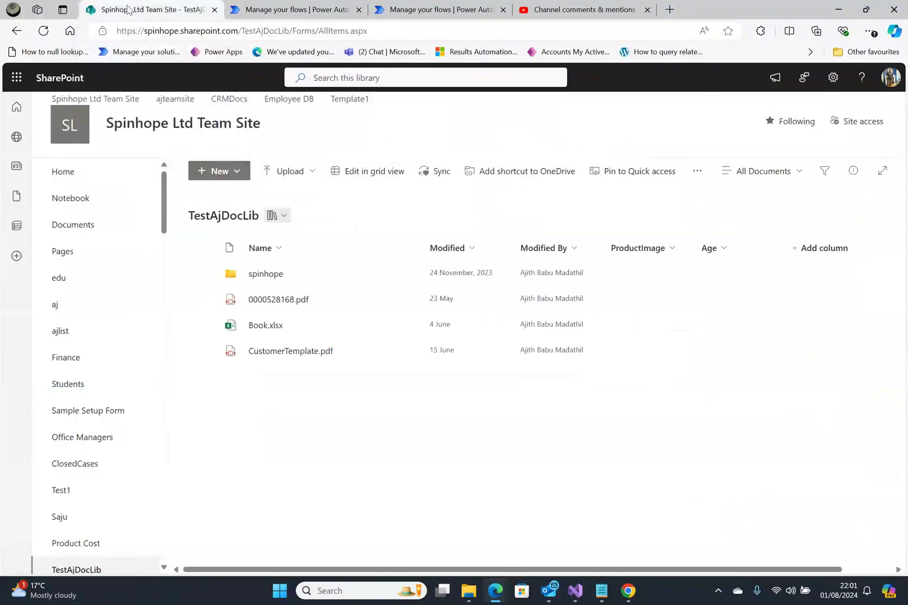
pyautogui.click(297, 10)
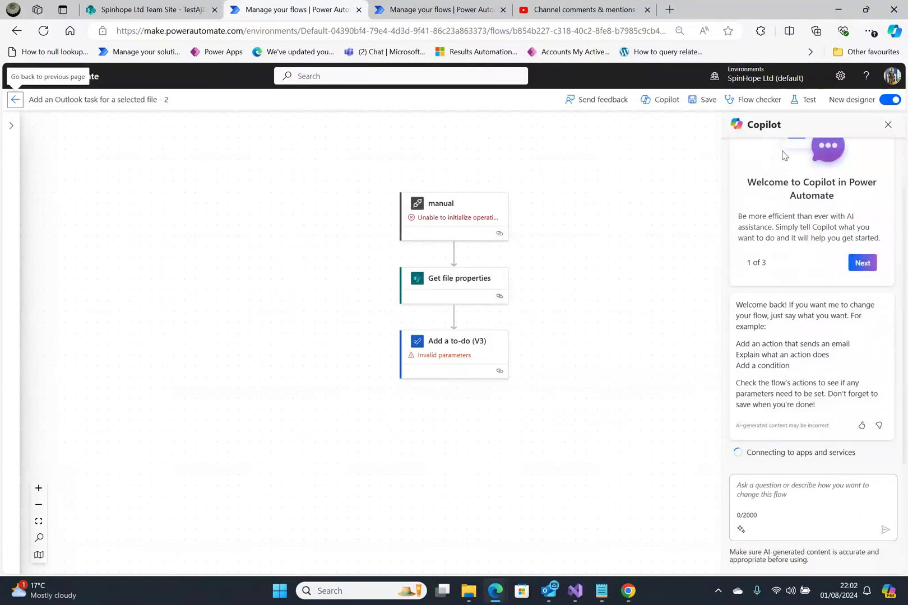
# Step: Switch to the classic designer and delete the Add a to-do (V3) step
pyautogui.click(881, 101)
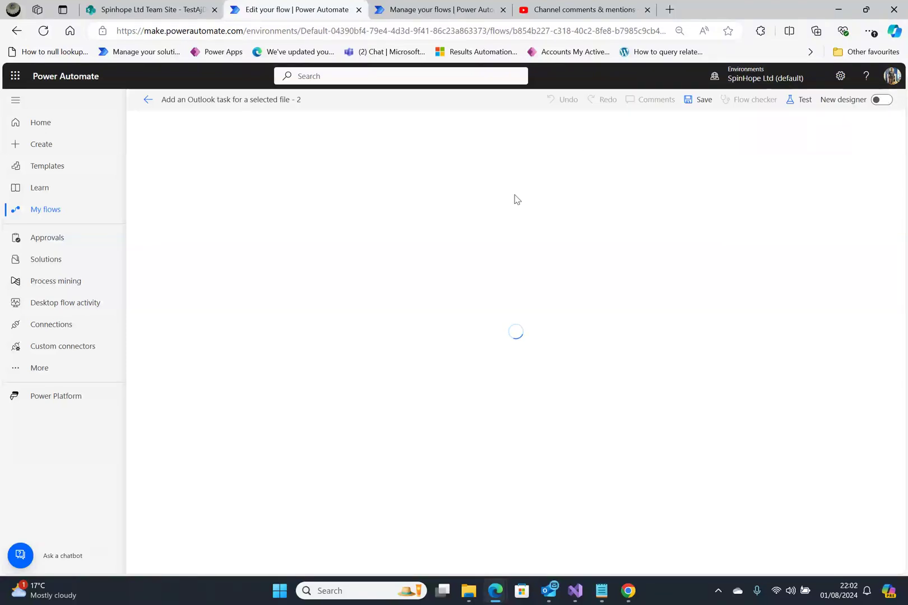
pyautogui.click(666, 243)
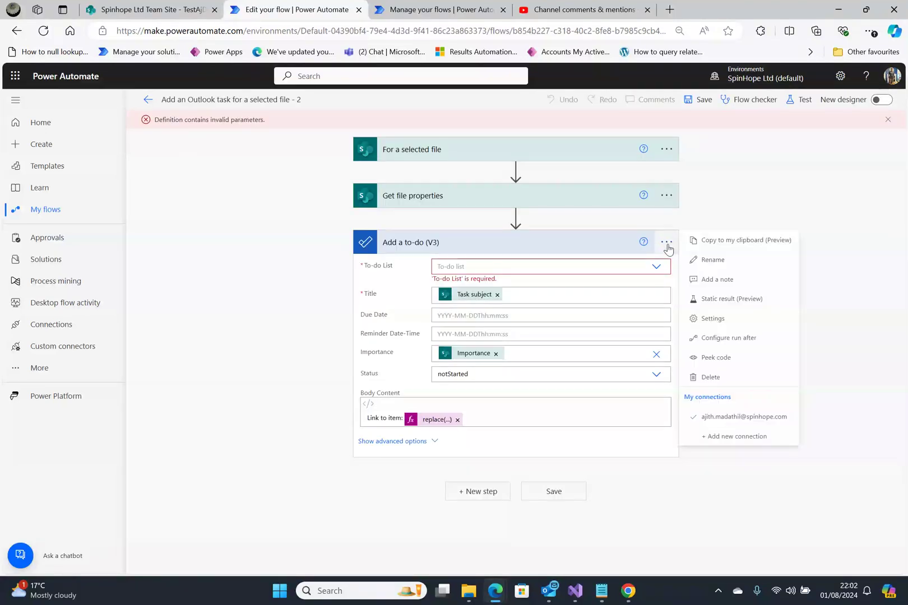
pyautogui.click(710, 377)
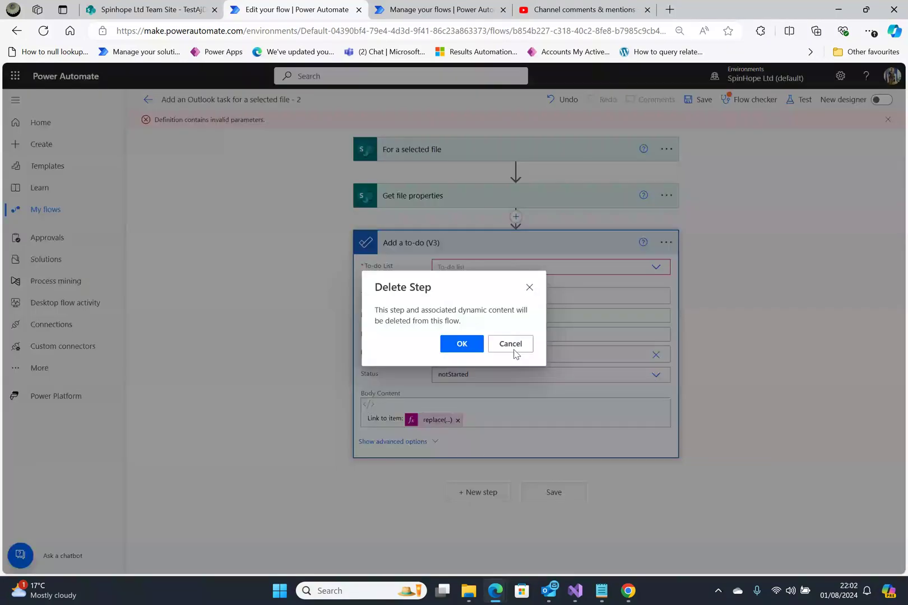
pyautogui.click(477, 348)
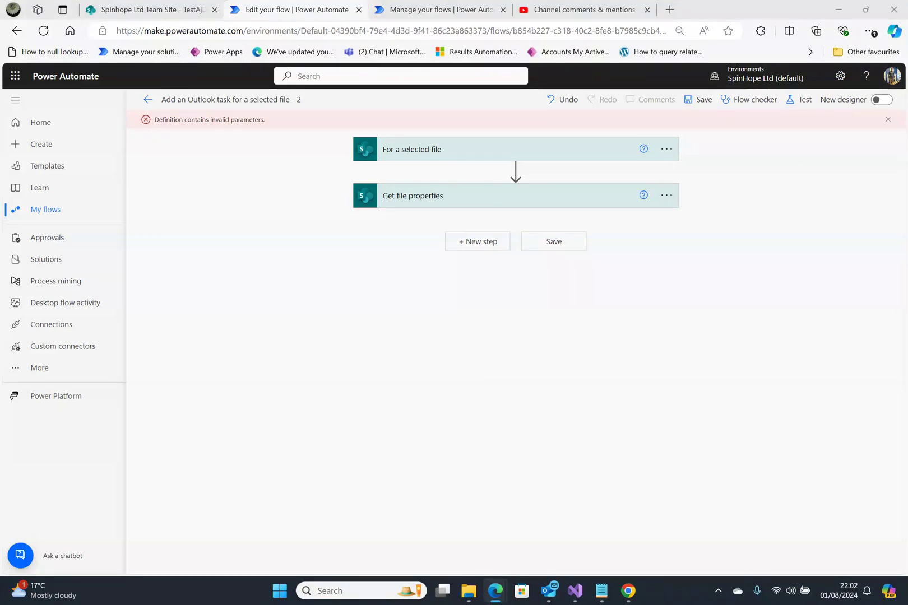
# Step: Rename the flow 'Select a file and send email' and remove the trigger's Task subject and Importance inputs
pyautogui.click(224, 99)
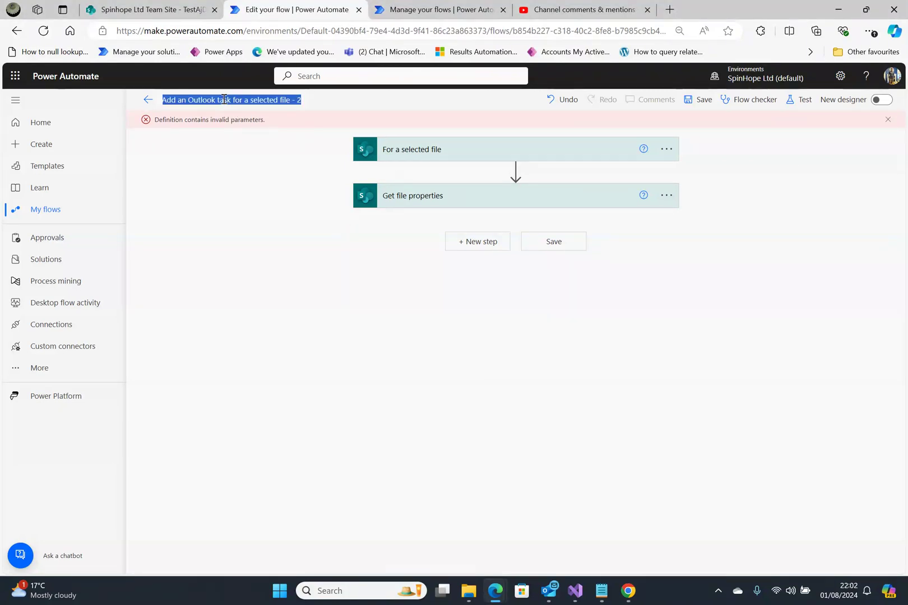
pyautogui.write('Sele')
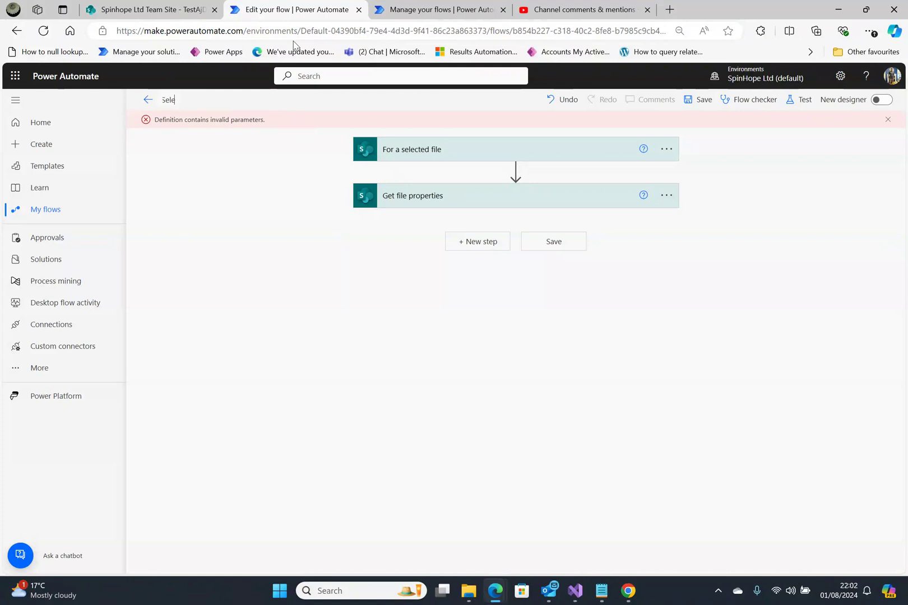
pyautogui.write('ct a file and sen')
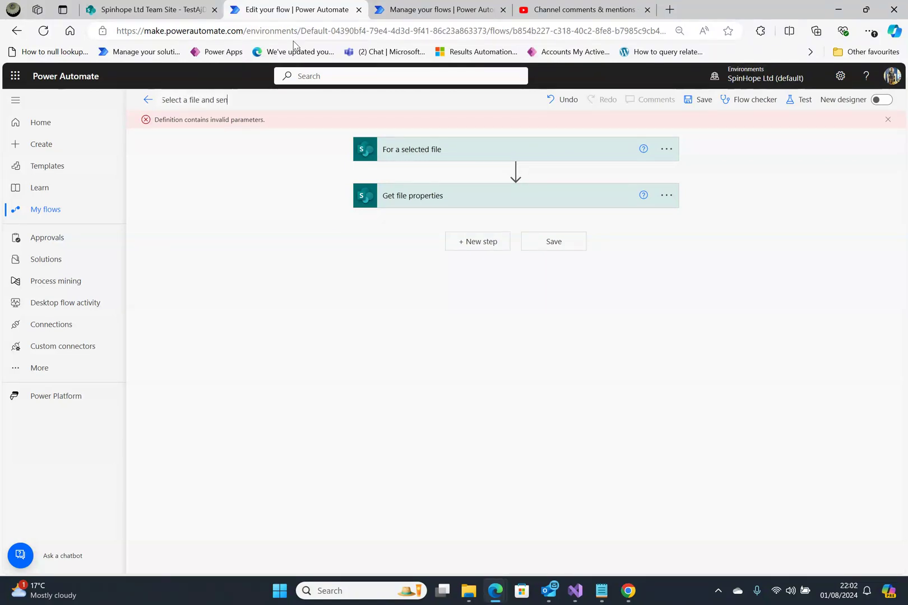
pyautogui.write('d email')
pyautogui.click(443, 149)
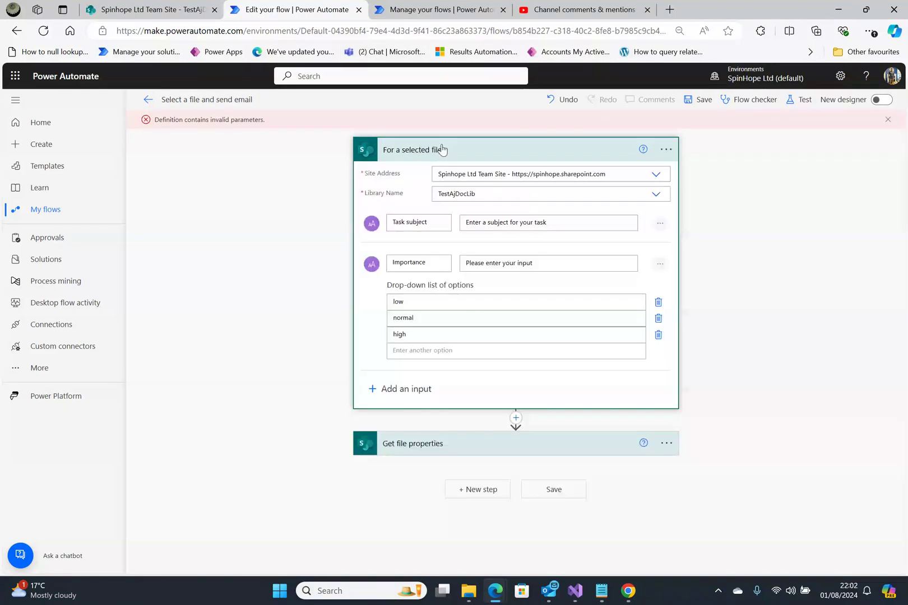
pyautogui.click(660, 224)
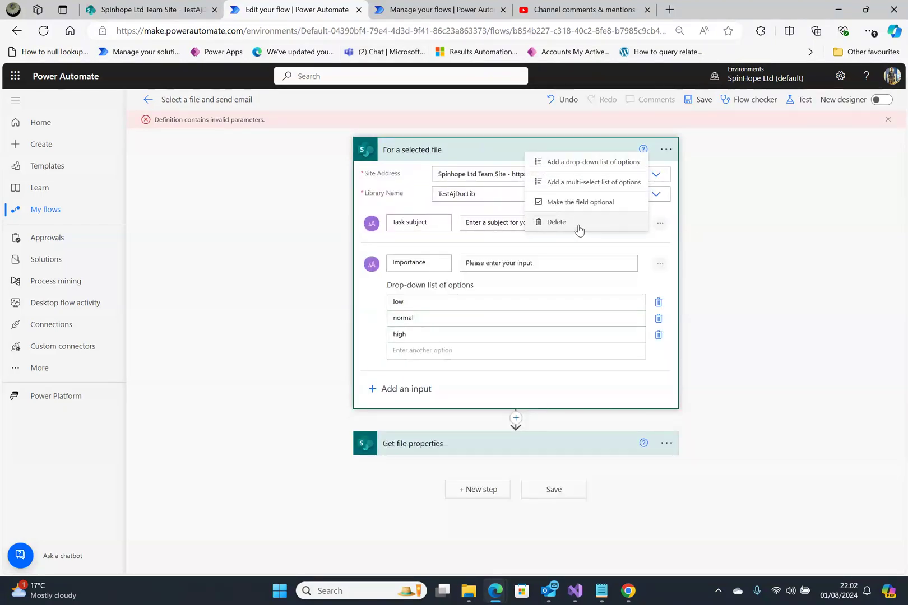
pyautogui.click(578, 224)
pyautogui.click(660, 223)
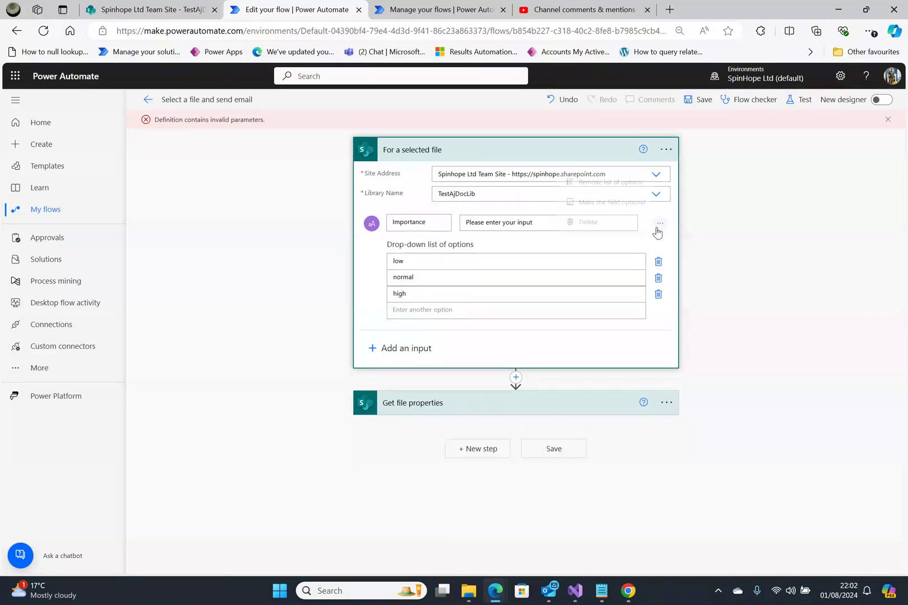
pyautogui.click(592, 225)
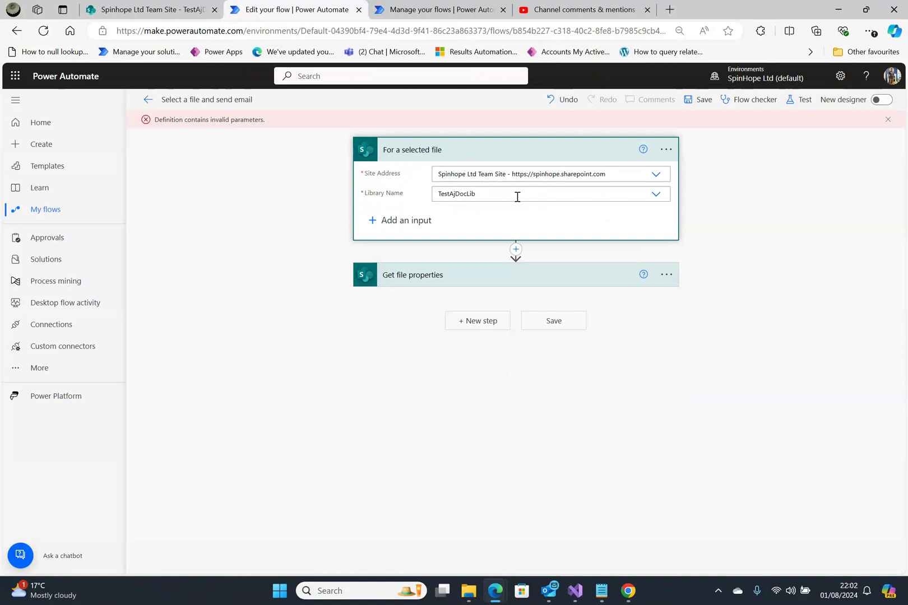
# Step: Replace Get file properties' Id value entity.FileId with the trigger's ID
pyautogui.click(454, 277)
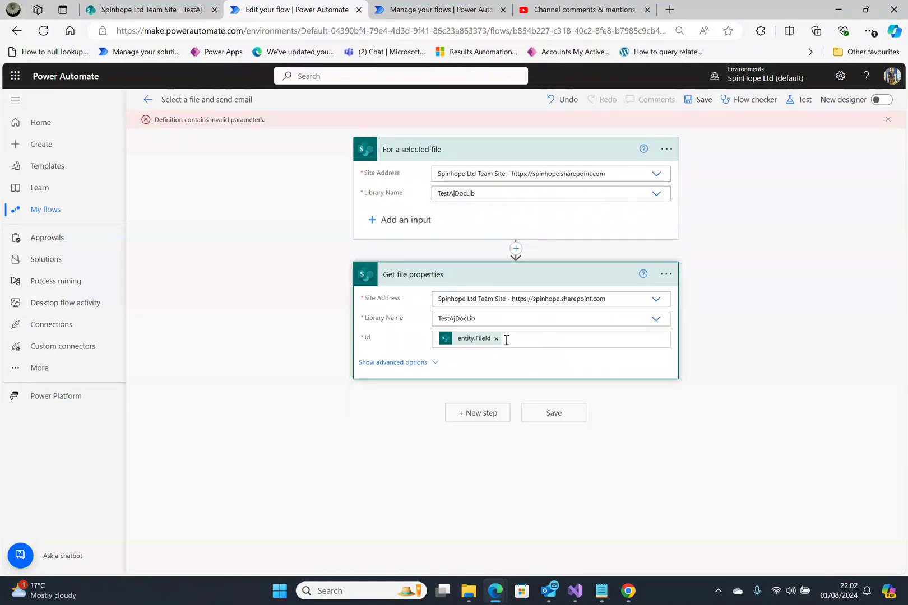
pyautogui.click(499, 344)
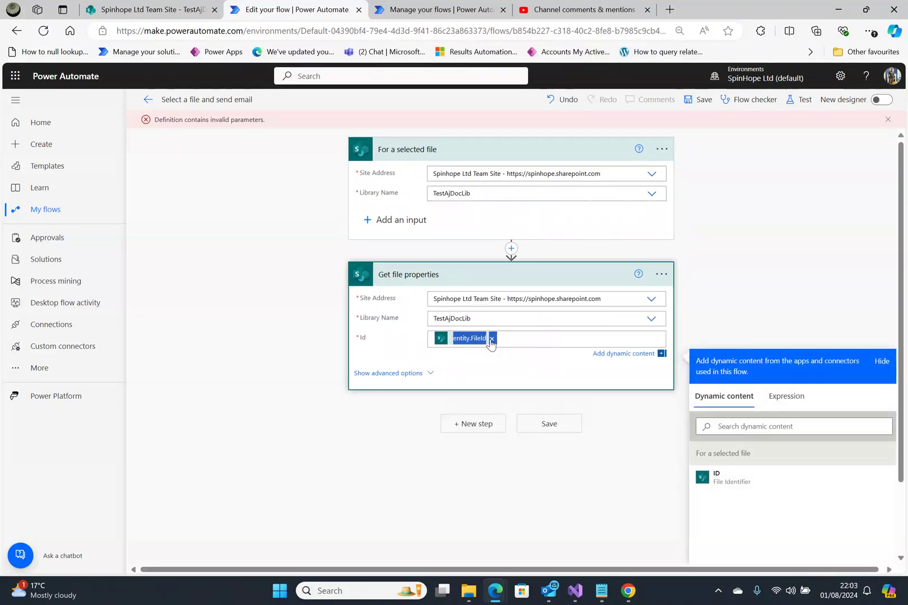
pyautogui.click(496, 339)
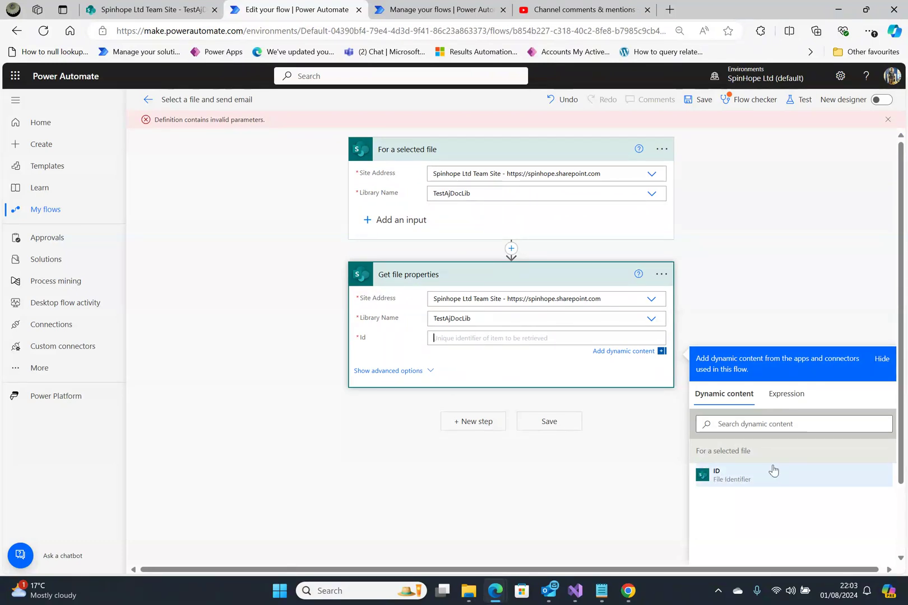
pyautogui.click(734, 480)
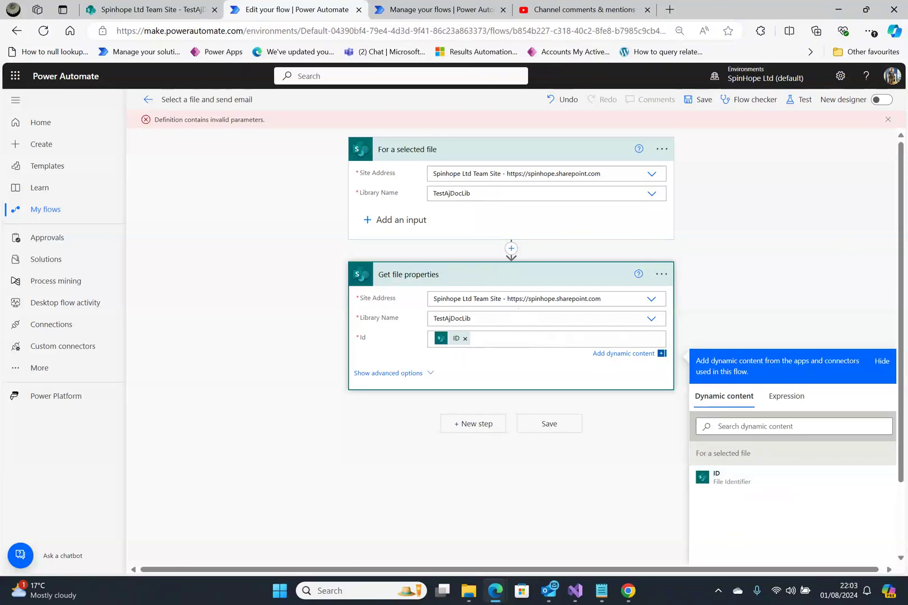
# Step: Add a SharePoint Get file content step with Site Address set to Spinhope Ltd Team Site
pyautogui.click(473, 429)
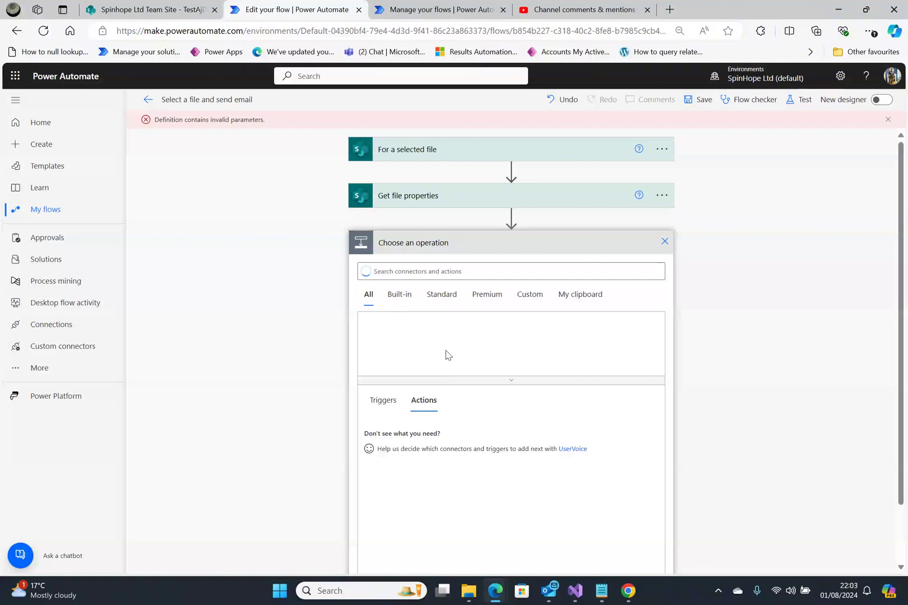
pyautogui.write('sharepoint')
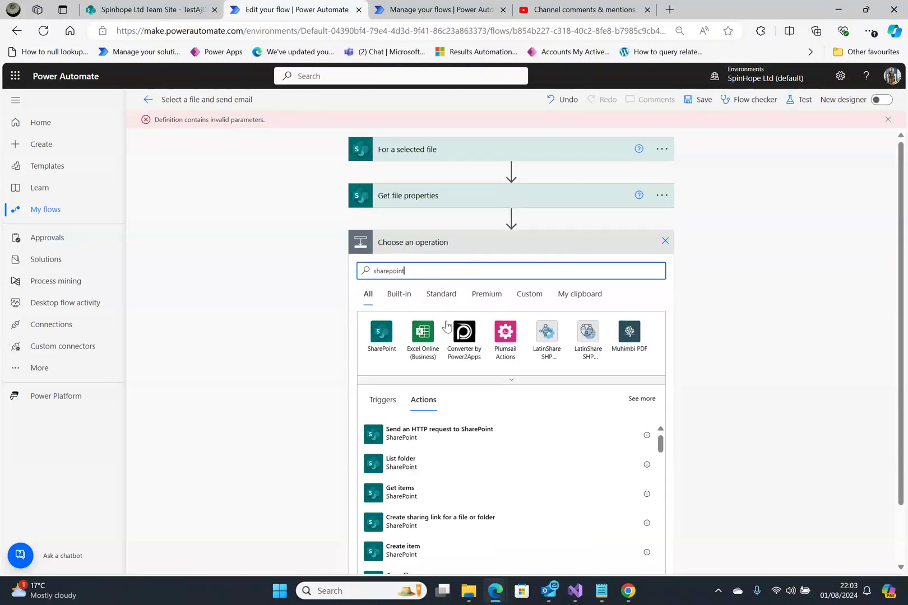
pyautogui.click(381, 331)
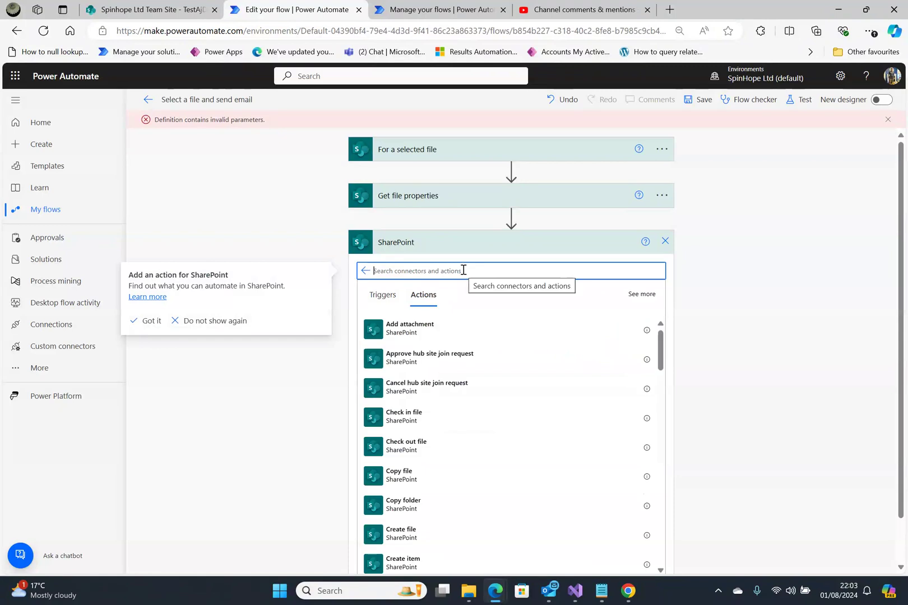
pyautogui.write('get file conet')
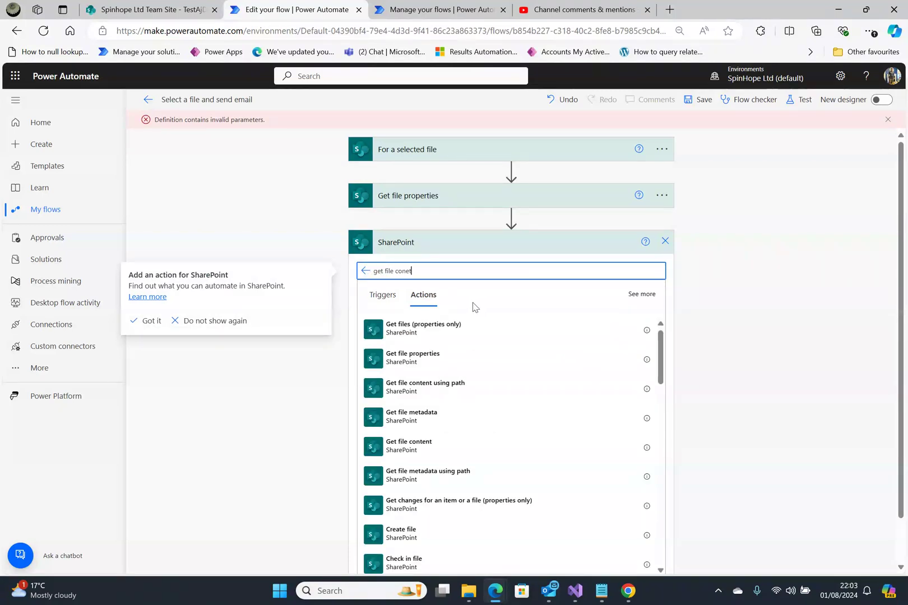
pyautogui.click(396, 445)
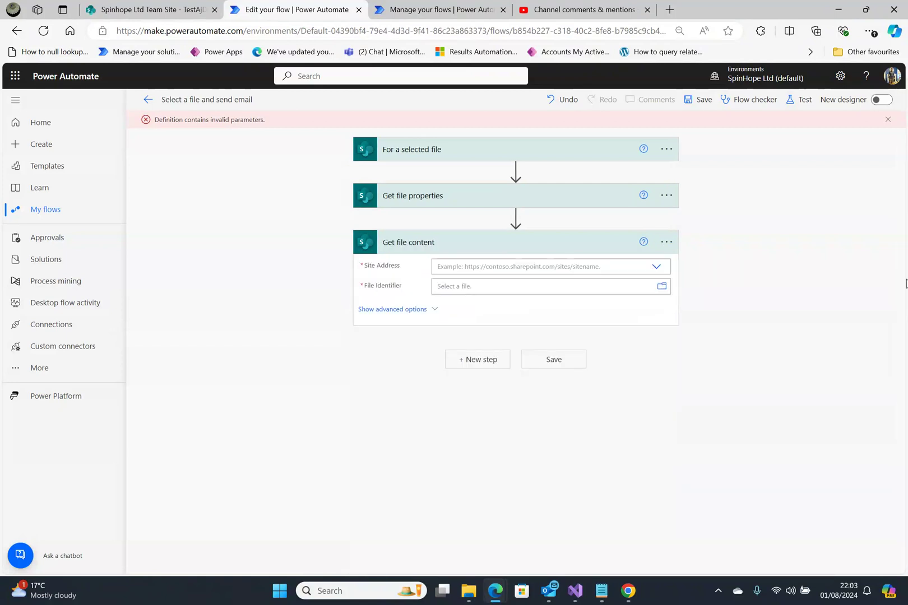
pyautogui.click(506, 262)
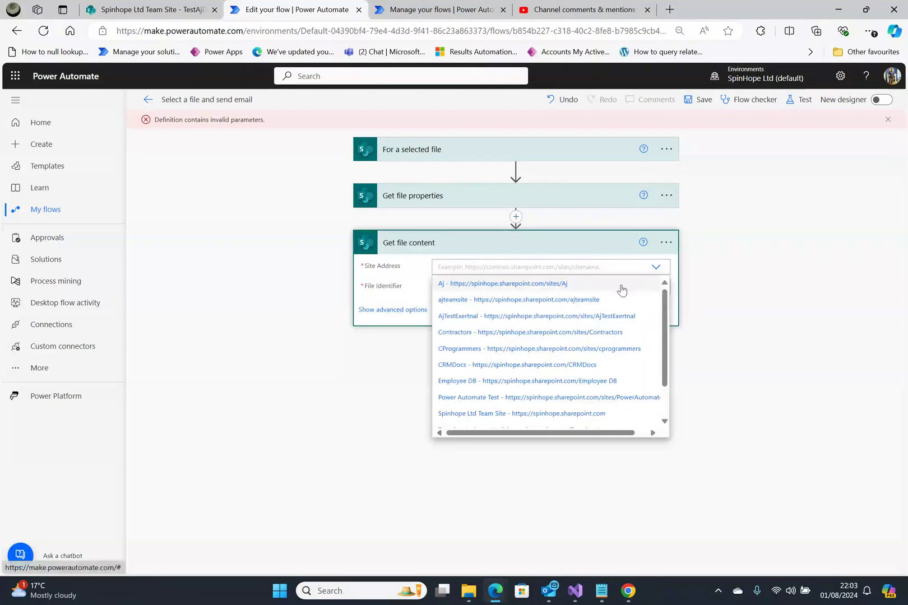
pyautogui.click(583, 415)
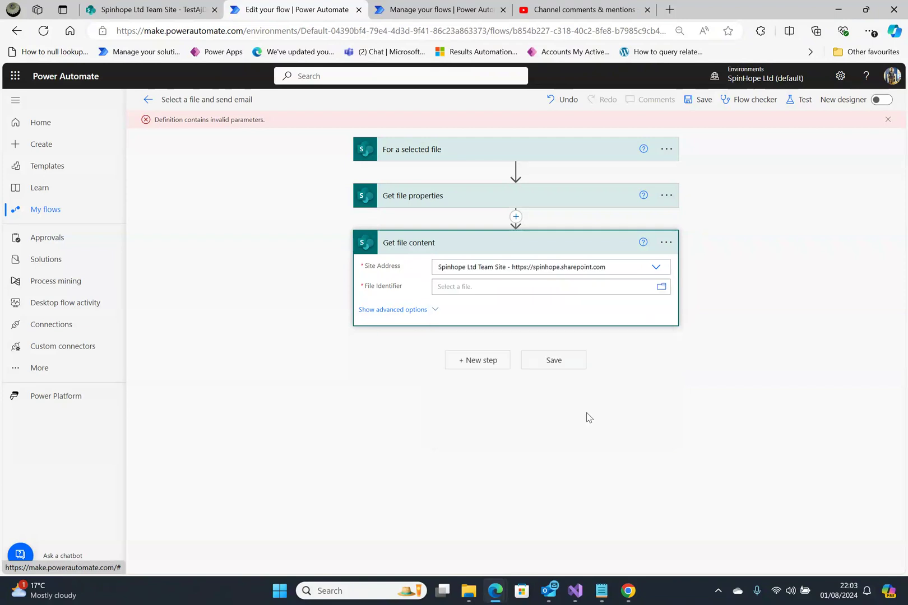
# Step: Set Get file content's File Identifier to the Identifier output of Get file properties
pyautogui.click(522, 286)
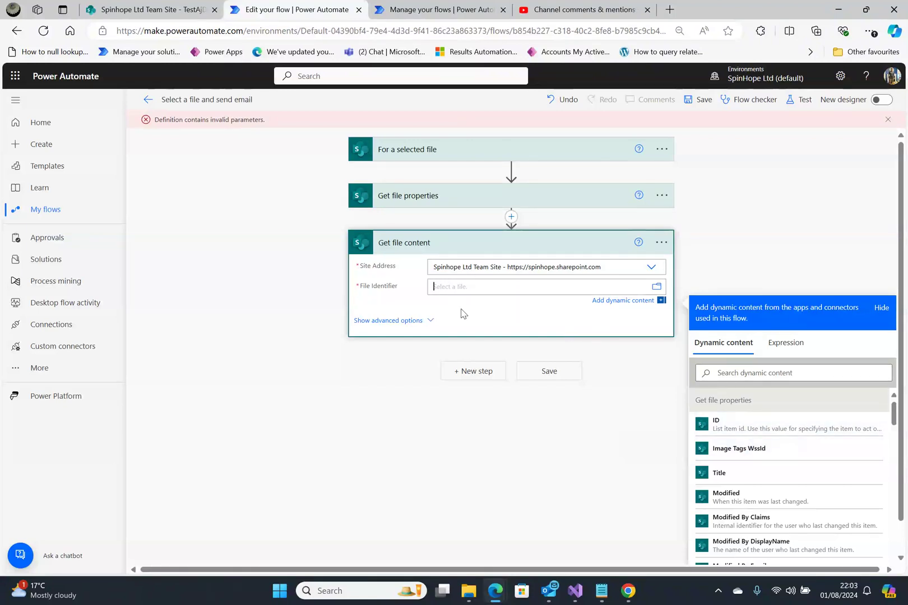
pyautogui.scroll(-2, 744, 457)
pyautogui.scroll(-4, 744, 456)
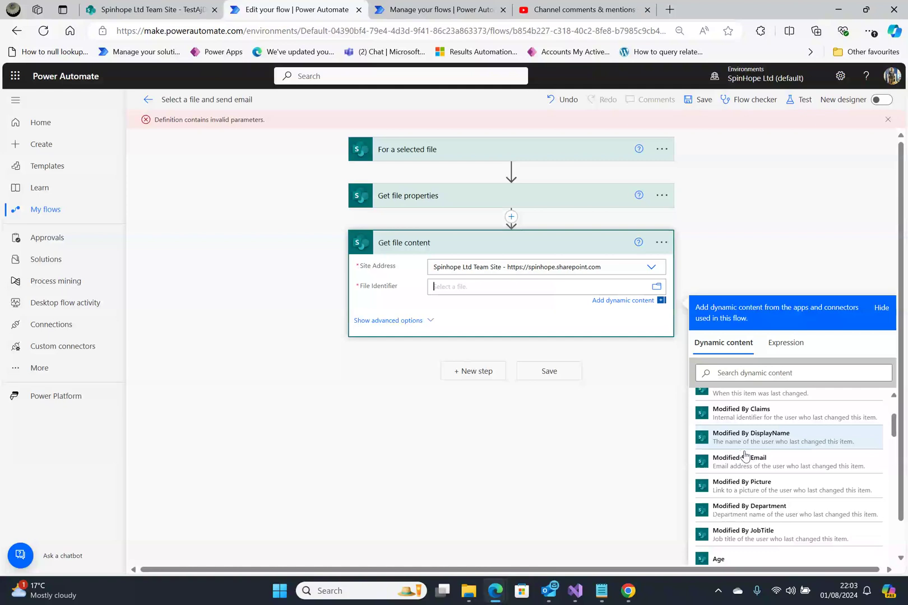
pyautogui.scroll(-6, 744, 456)
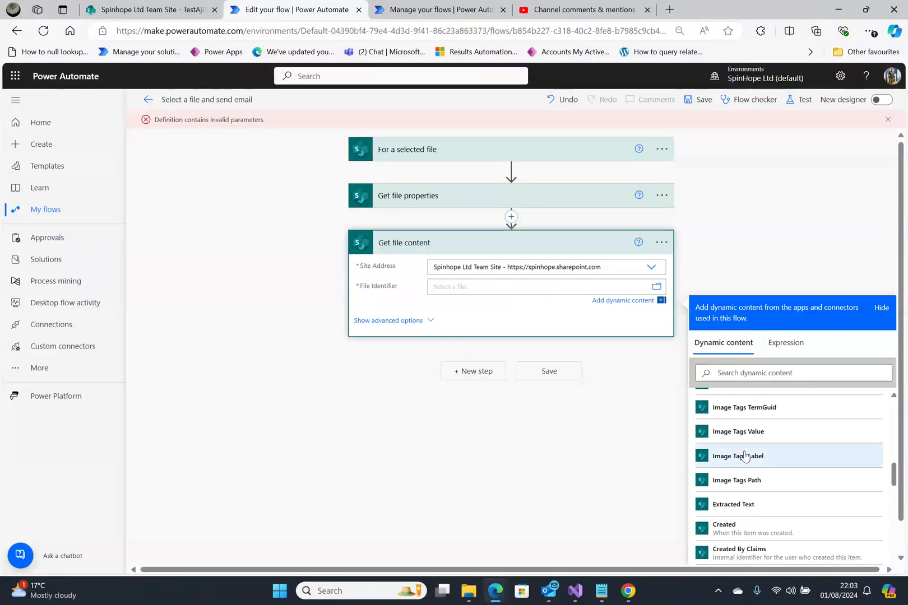
pyautogui.scroll(-5, 744, 456)
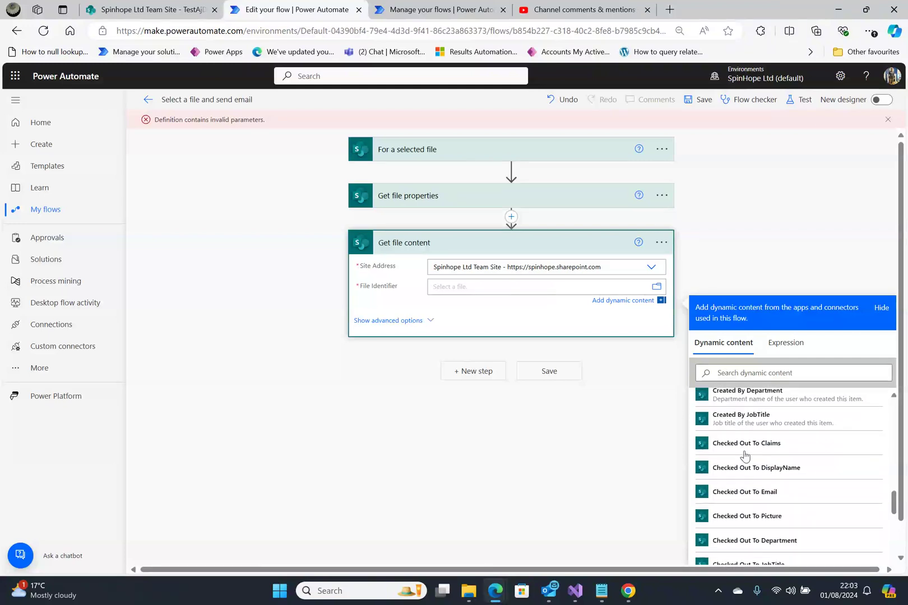
pyautogui.scroll(-3, 744, 456)
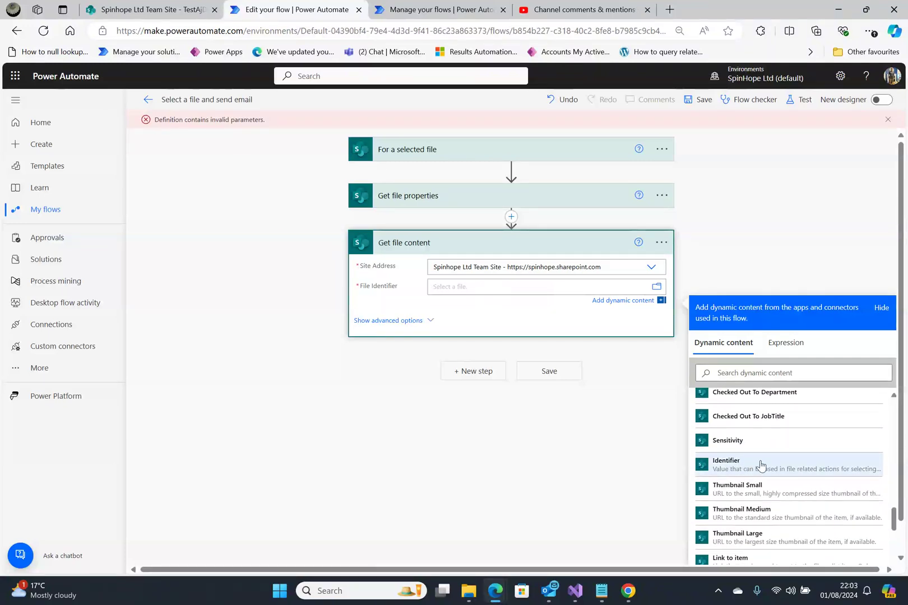
pyautogui.click(746, 377)
pyautogui.write('i')
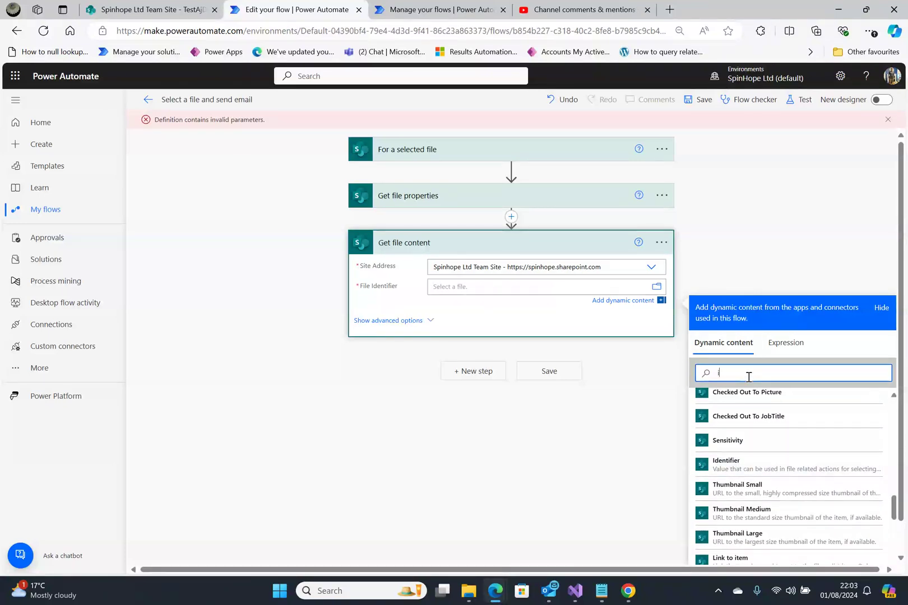
pyautogui.write('dent')
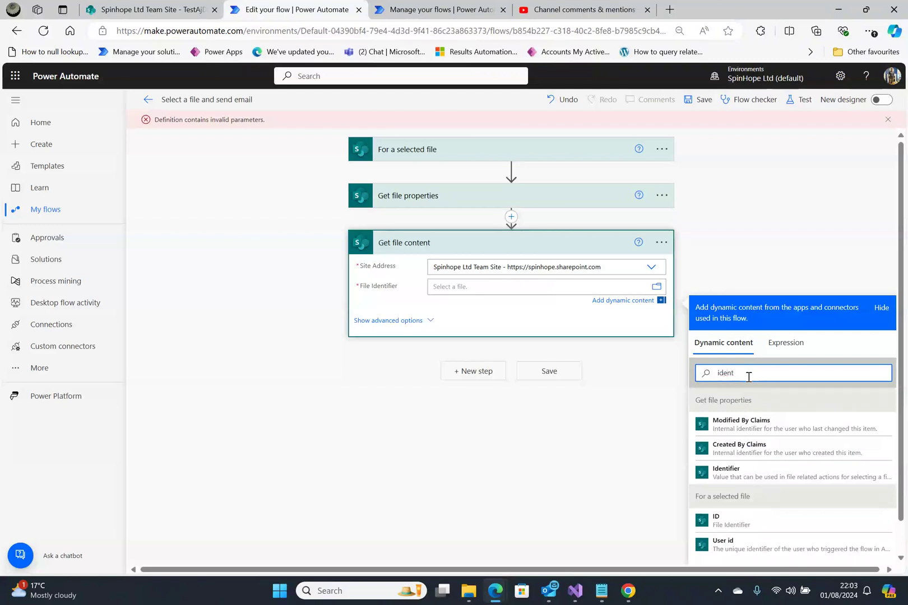
pyautogui.write('i')
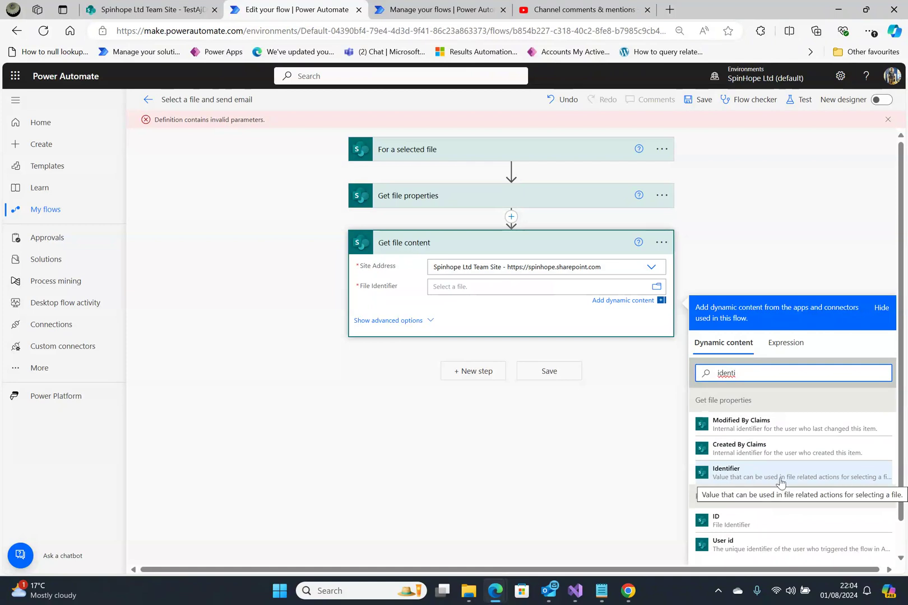
pyautogui.click(751, 477)
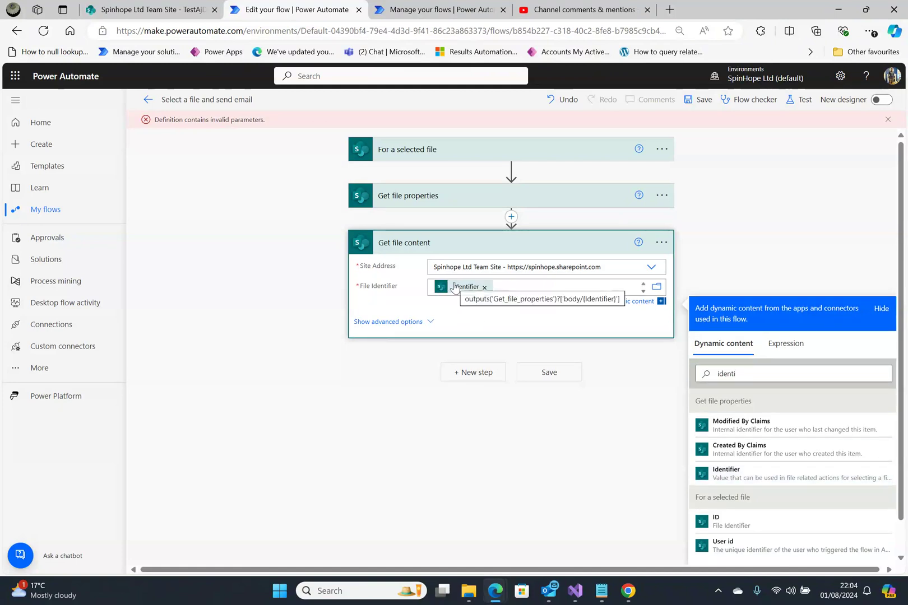
# Step: Add an Outlook.com Send an email (V2) step after Get file content
pyautogui.click(470, 373)
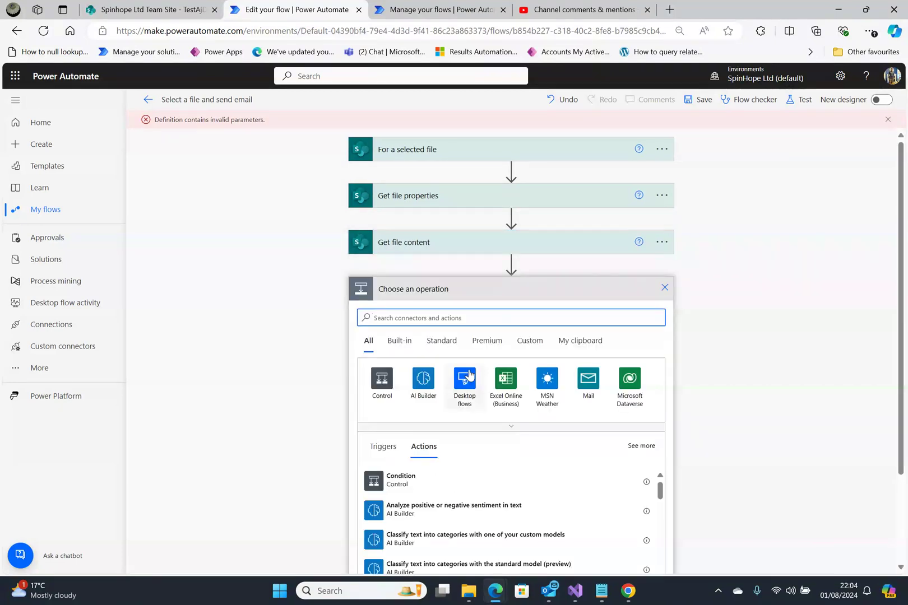
pyautogui.write('outlook')
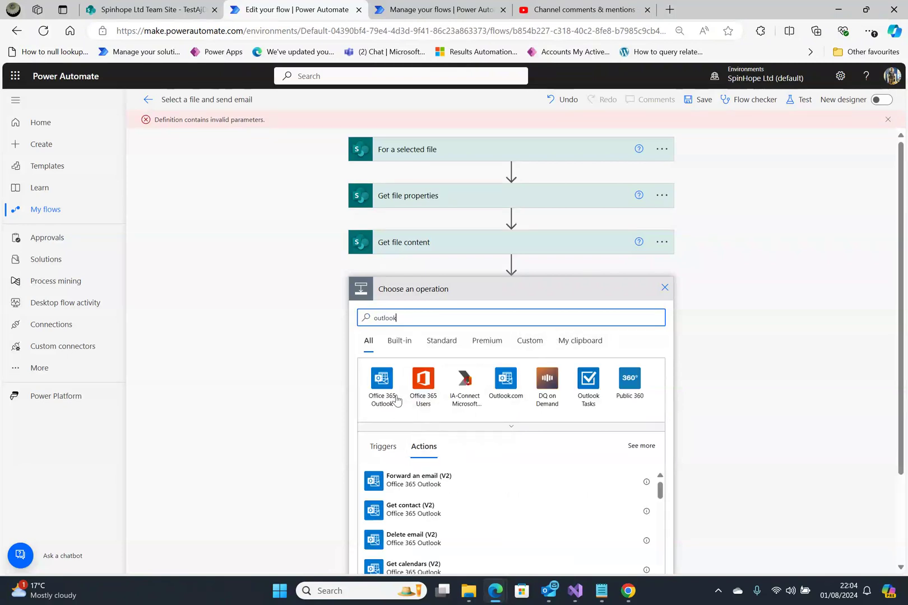
pyautogui.click(520, 387)
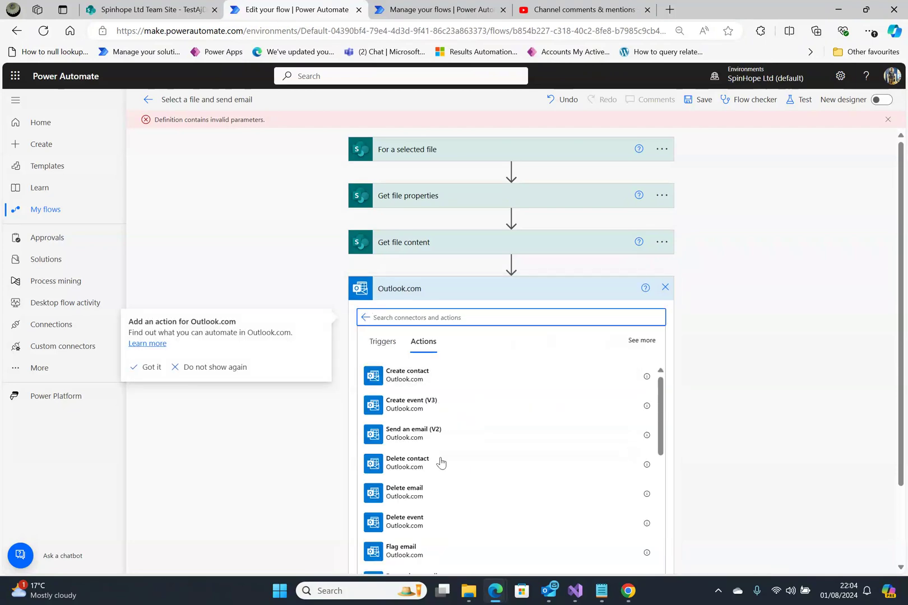
pyautogui.click(418, 438)
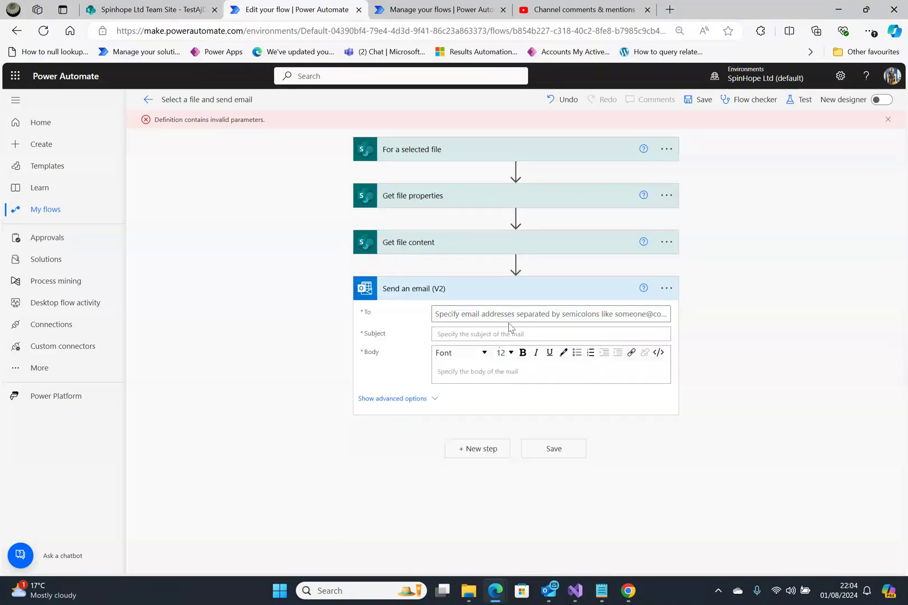
# Step: Re-sign the email step's Outlook connection and dismiss the invalid parameters warning
pyautogui.click(661, 289)
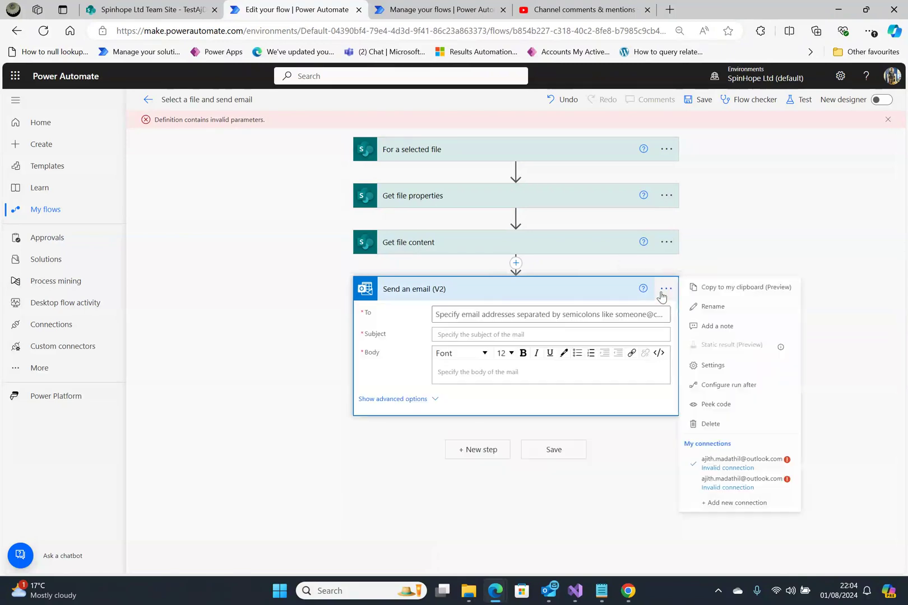
pyautogui.click(738, 485)
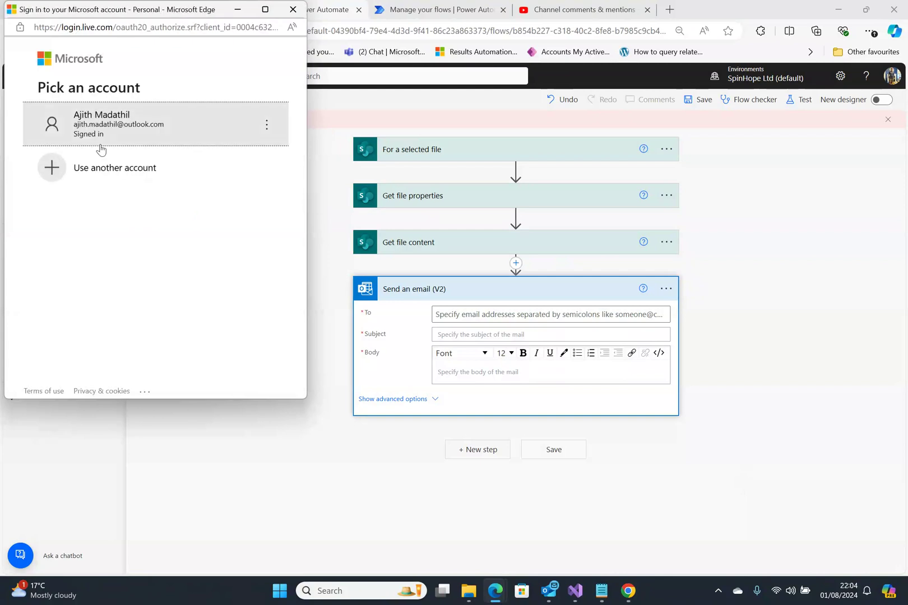
pyautogui.click(126, 142)
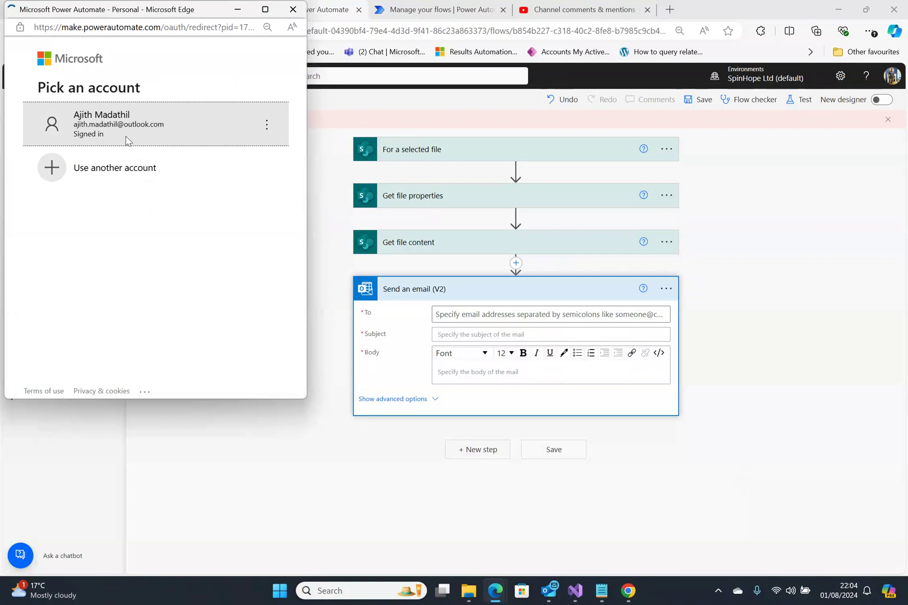
pyautogui.click(887, 119)
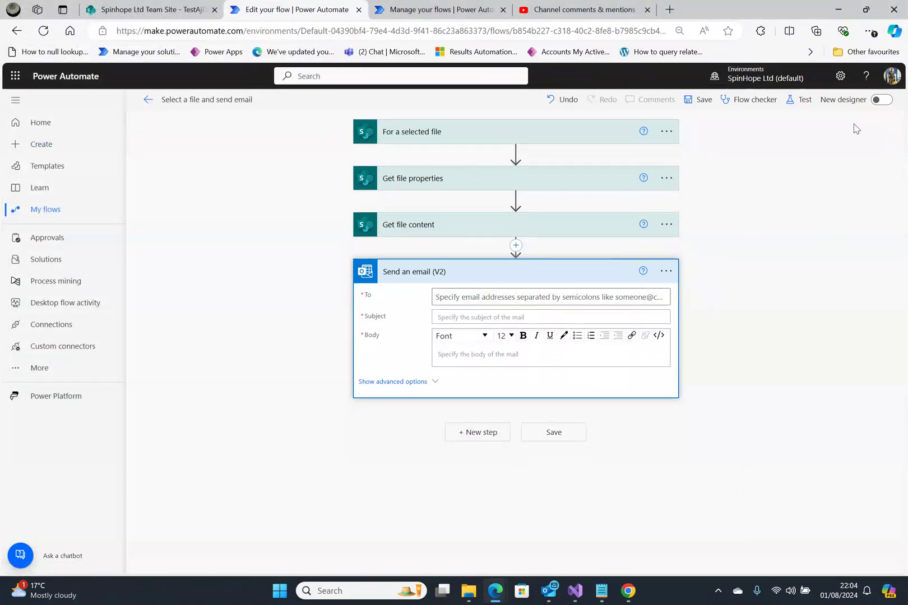
# Step: Add the suggested contact as recipient and enter the subject 'Demo File attachment'
pyautogui.click(541, 296)
pyautogui.write('a')
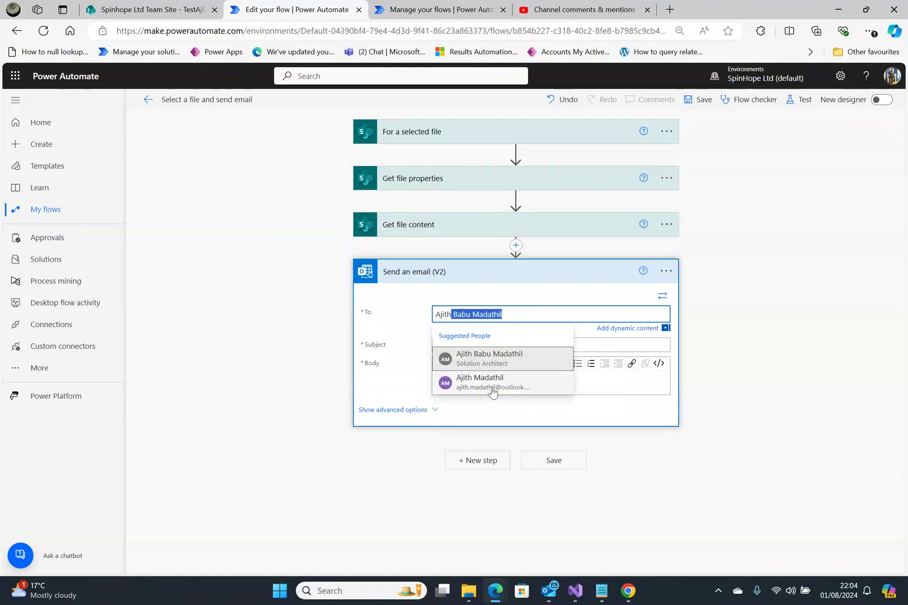
pyautogui.click(493, 388)
pyautogui.click(494, 345)
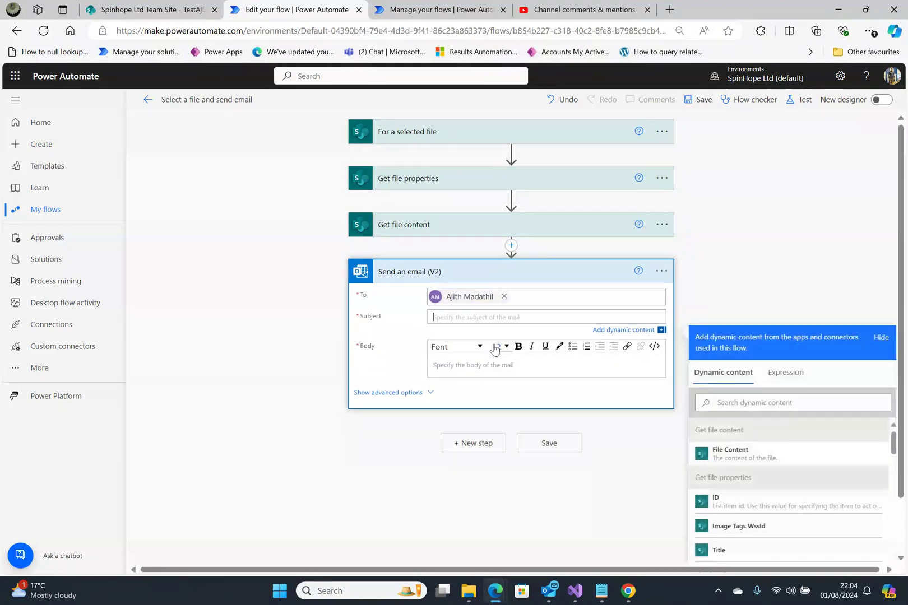
pyautogui.write('Demo A')
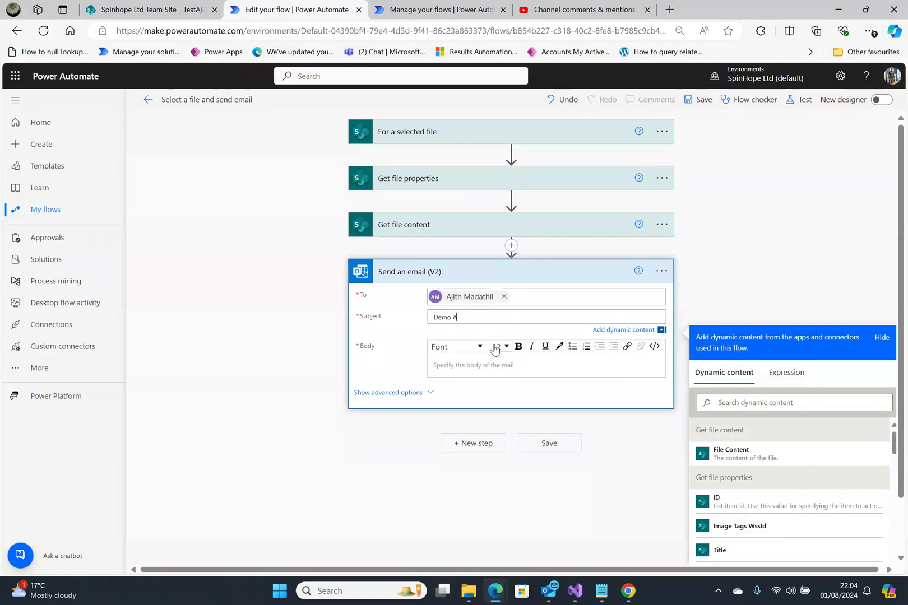
pyautogui.press('BackSpace')
pyautogui.write('File attachment')
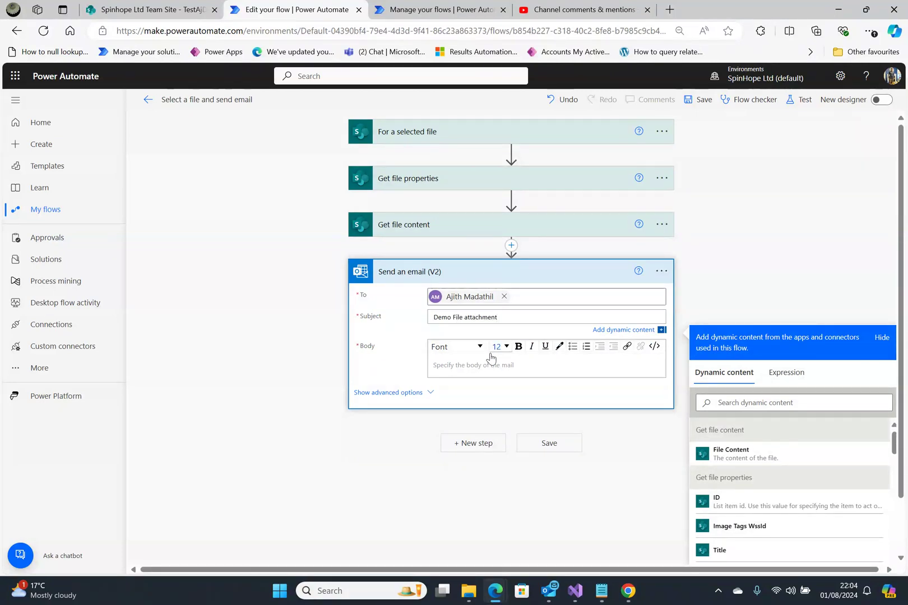
# Step: Set the email body to 'Demo' and reveal the advanced attachment fields
pyautogui.click(480, 366)
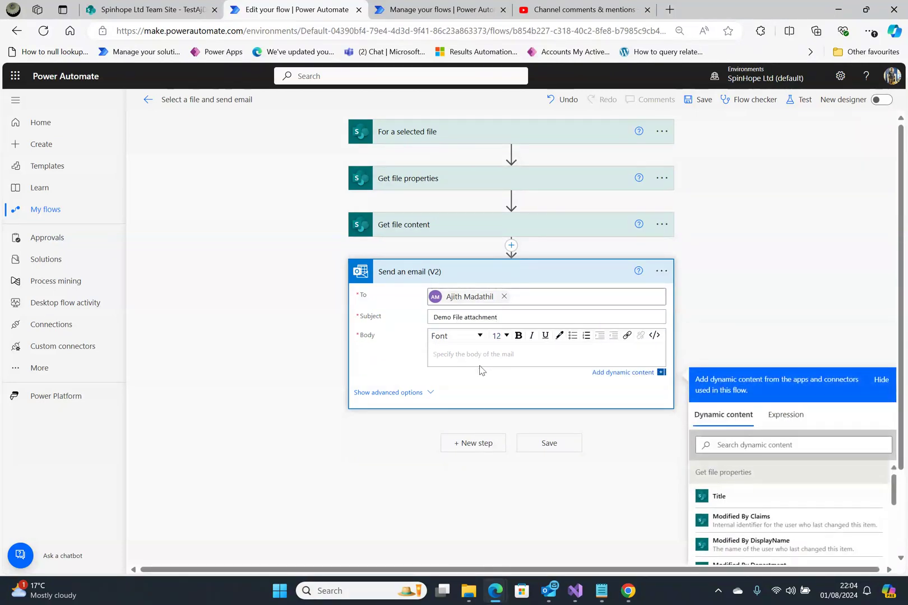
pyautogui.write('Demo')
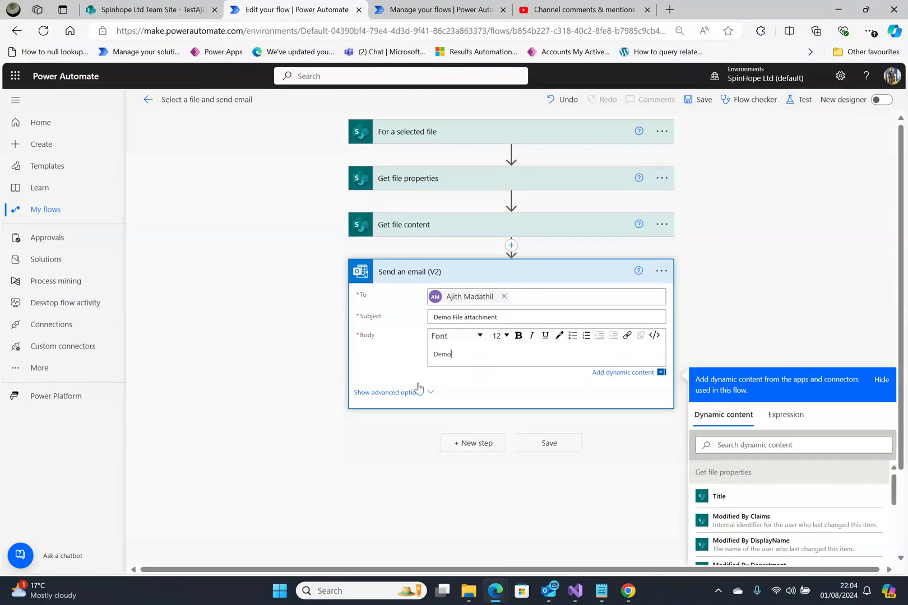
pyautogui.click(421, 400)
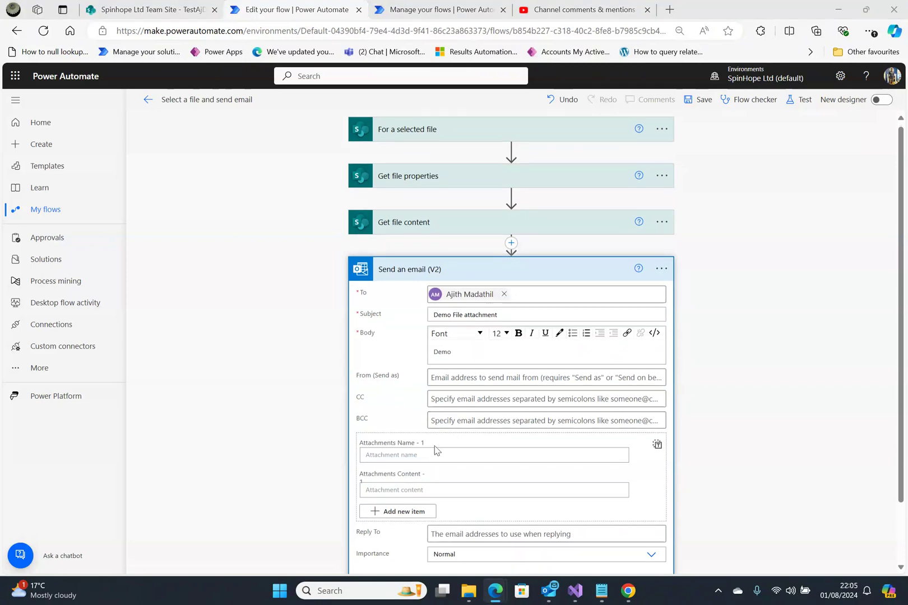
# Step: Set the attachment name to the dynamic value 'File name with extension'
pyautogui.click(432, 457)
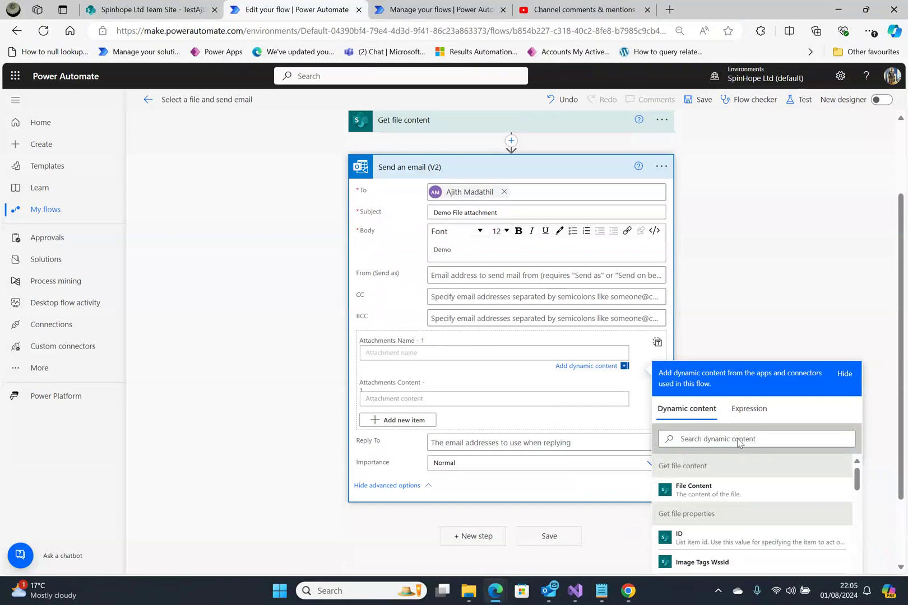
pyautogui.click(740, 439)
pyautogui.write('filename')
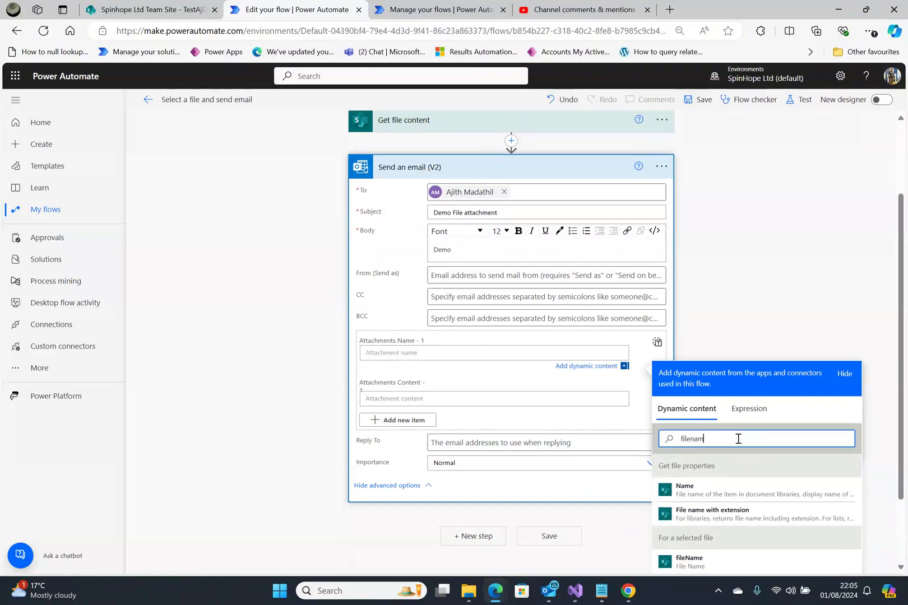
pyautogui.click(749, 520)
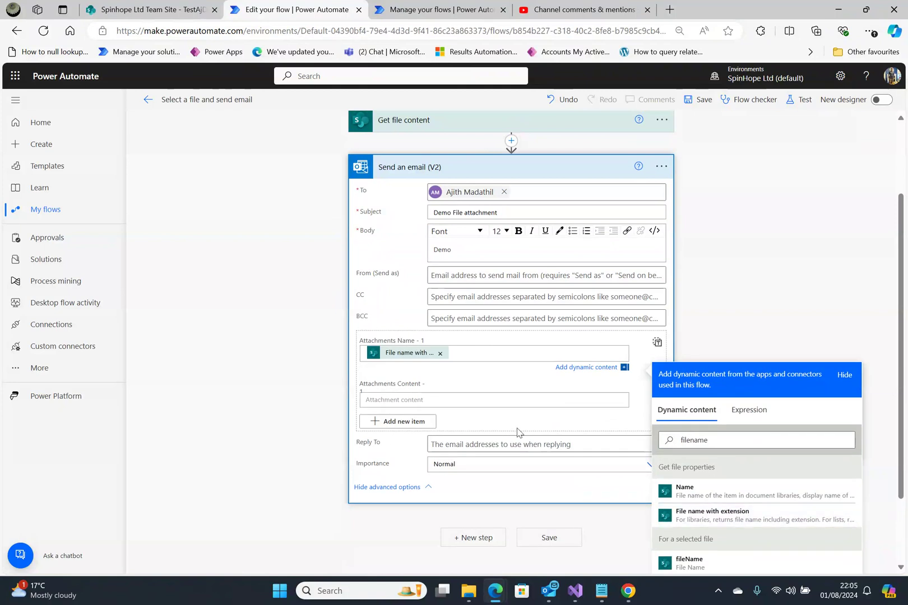
# Step: Set the attachment content to 'File Content' and save the flow
pyautogui.click(455, 401)
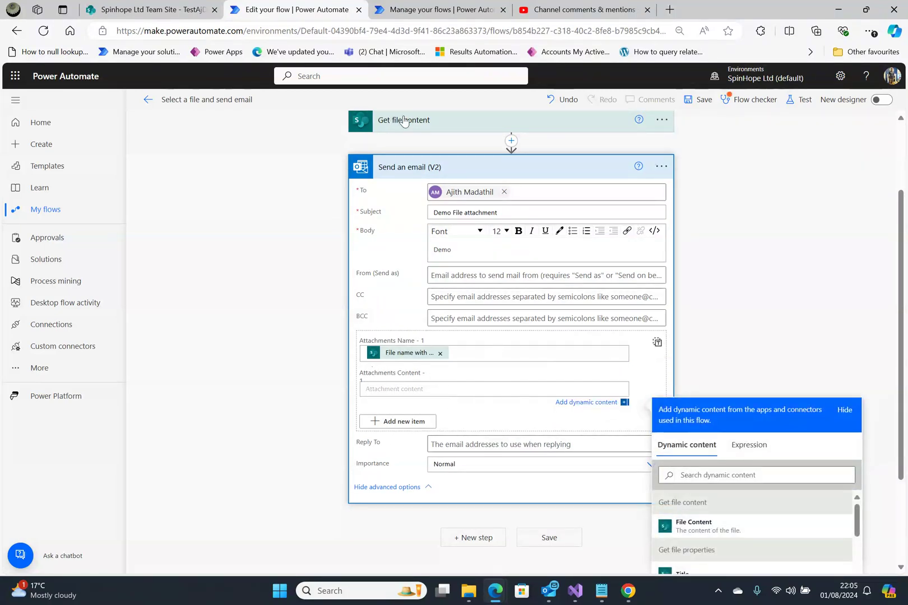
pyautogui.scroll(2, 392, 190)
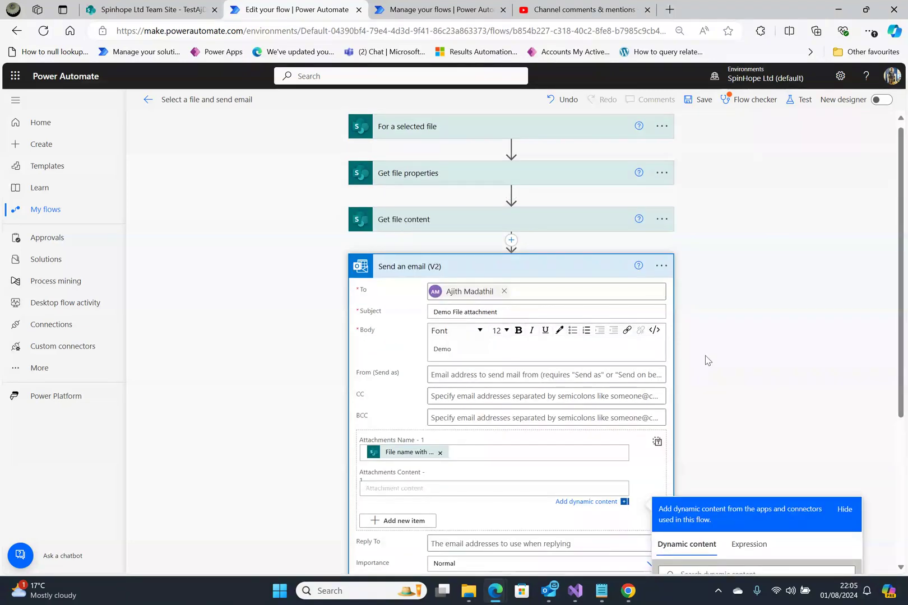
pyautogui.scroll(-3, 723, 493)
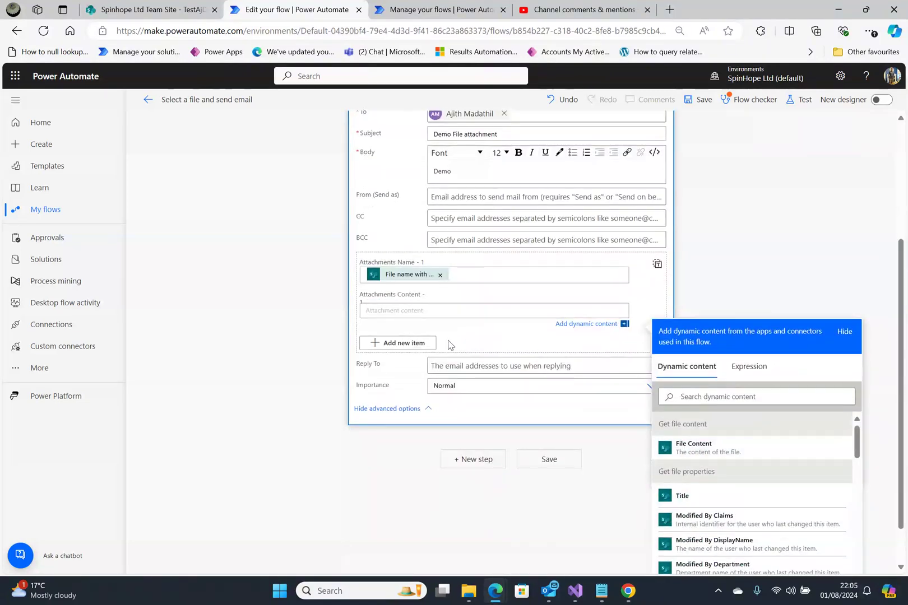
pyautogui.click(694, 446)
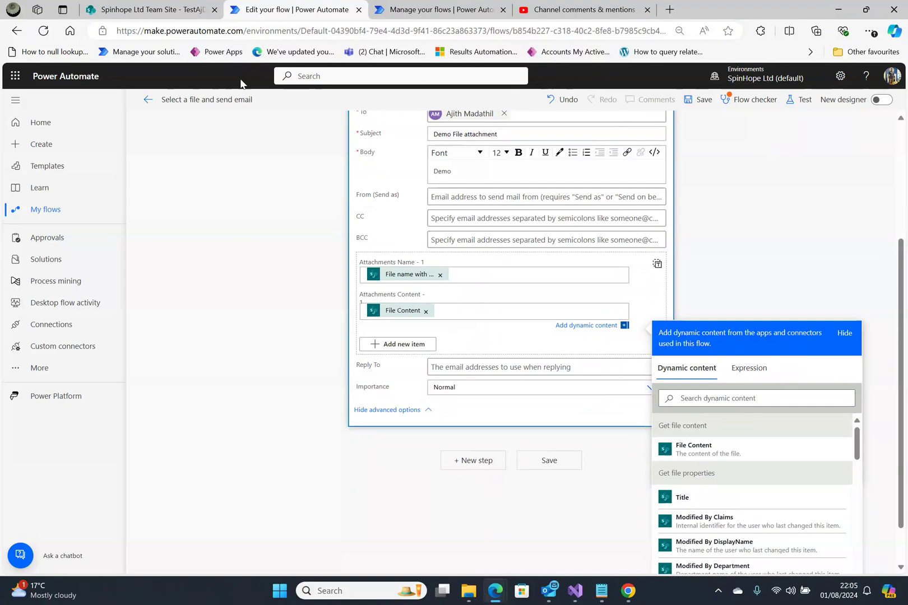
pyautogui.click(700, 109)
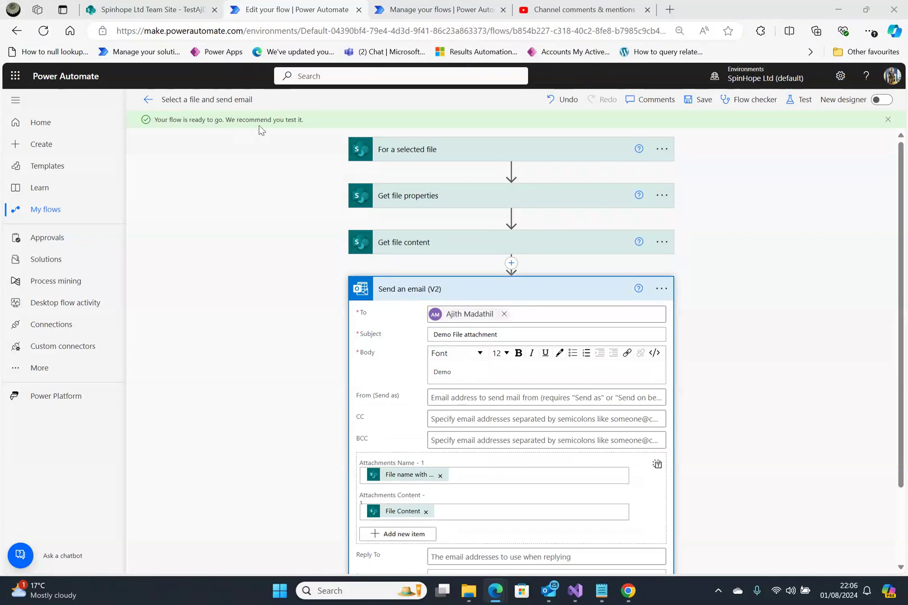
pyautogui.click(148, 100)
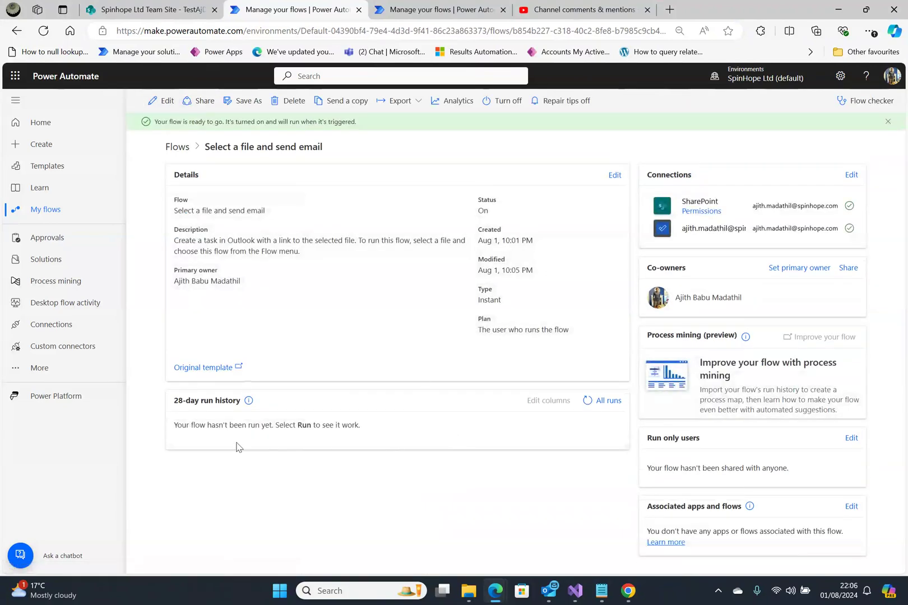
# Step: Select CustomerTemplate.pdf in the SharePoint TestAjDocLib library
pyautogui.click(143, 9)
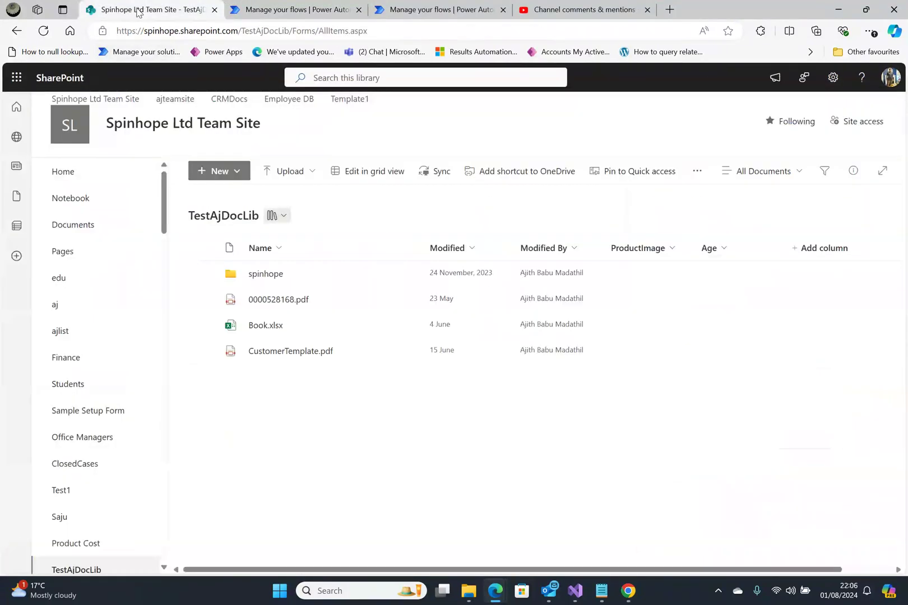
pyautogui.click(203, 351)
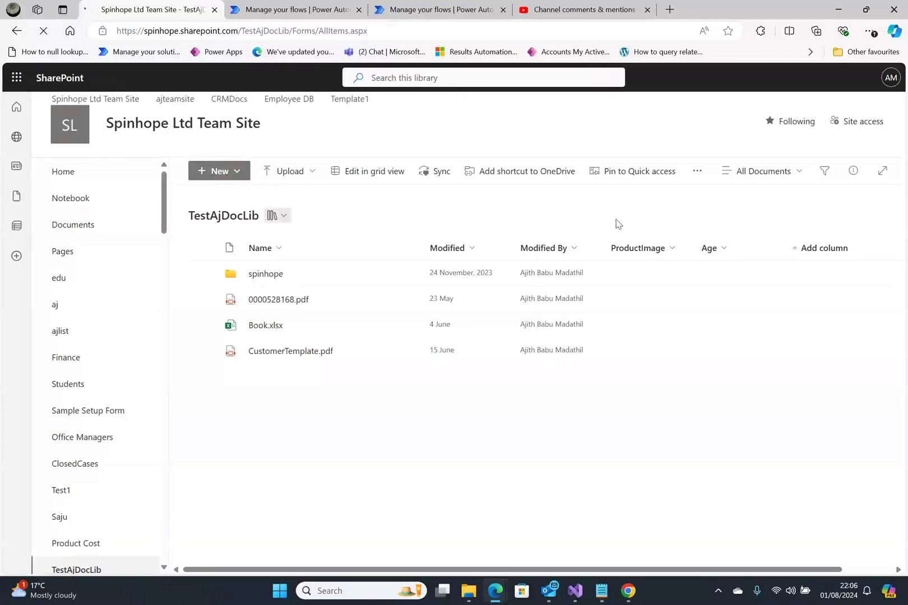
pyautogui.click(203, 351)
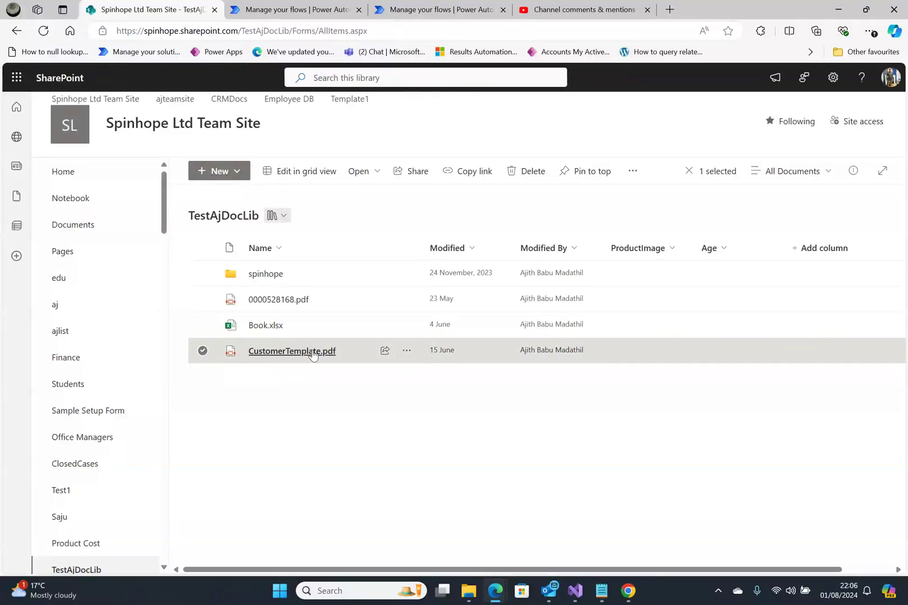
# Step: Run the 'Select a file and send email' flow on CustomerTemplate.pdf via Automate
pyautogui.click(406, 351)
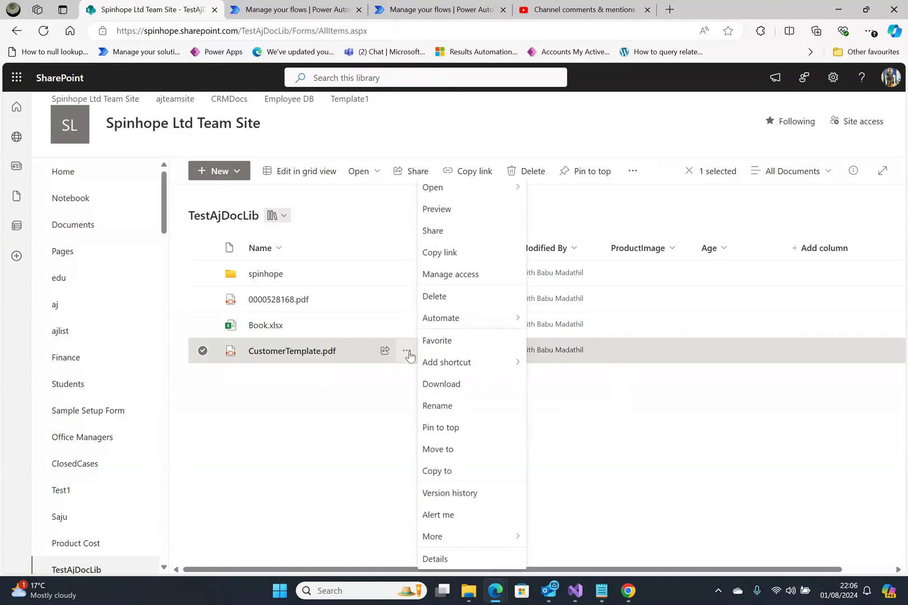
pyautogui.moveTo(466, 318)
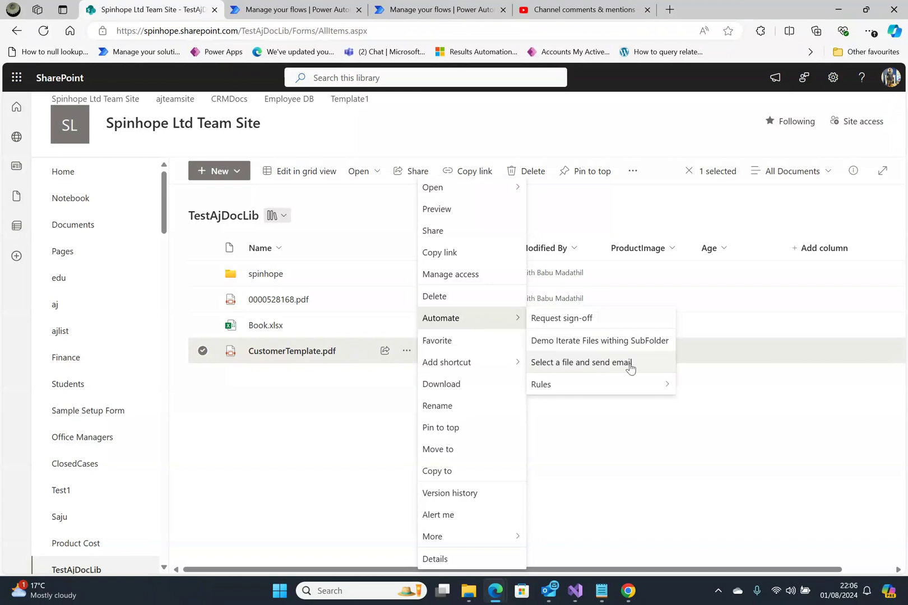
pyautogui.click(597, 366)
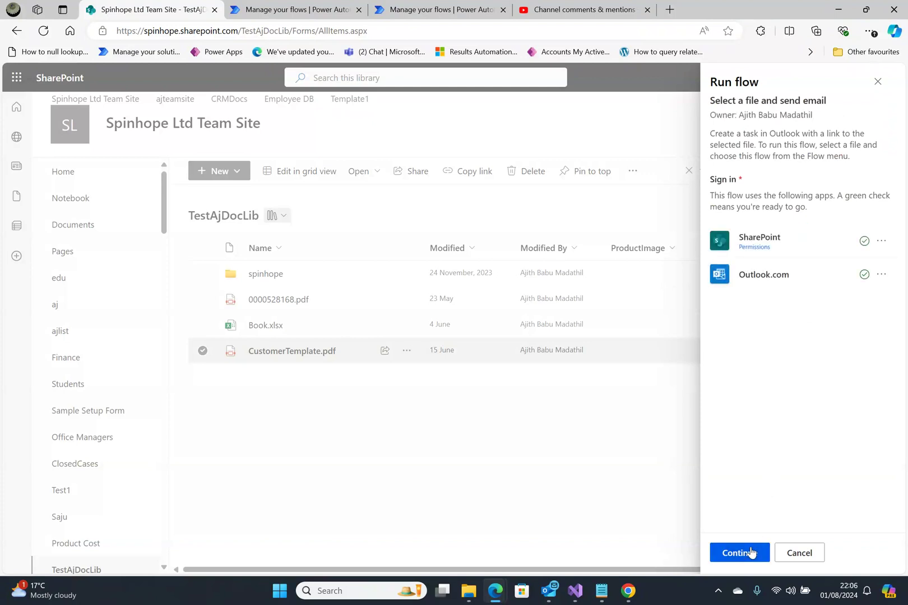
pyautogui.click(751, 554)
pyautogui.click(752, 553)
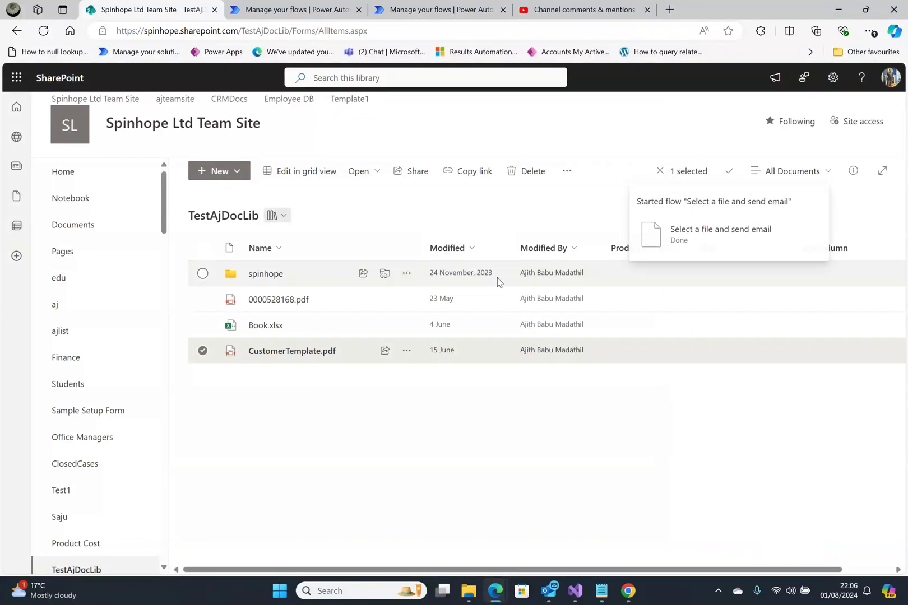
# Step: Refresh the run history and open the Aug 1, 10:06 PM run's details
pyautogui.click(283, 11)
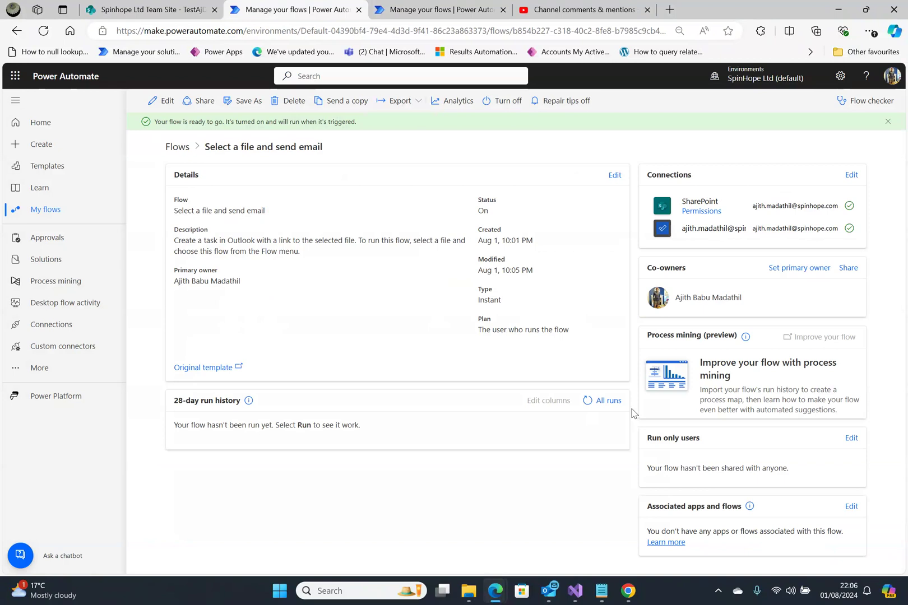
pyautogui.click(587, 402)
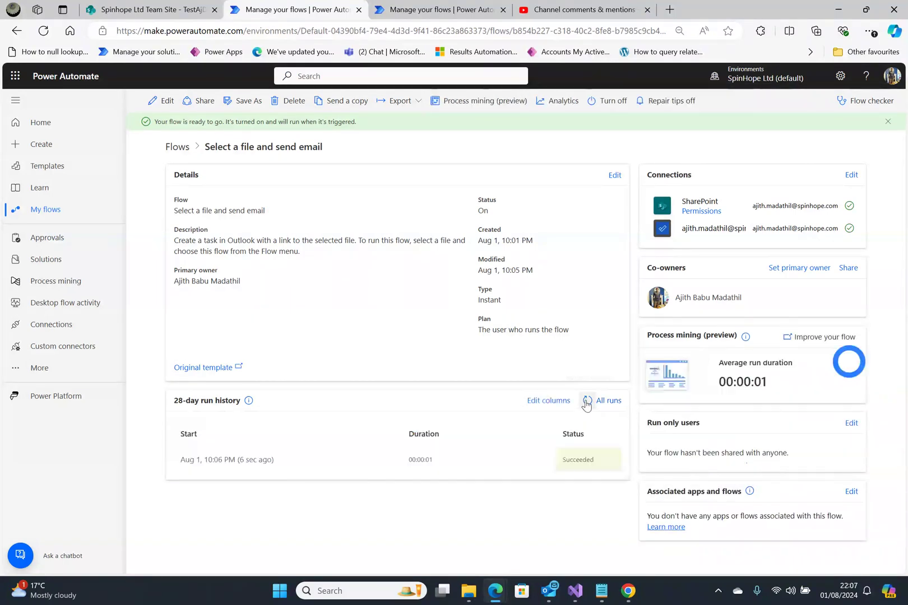
pyautogui.click(244, 461)
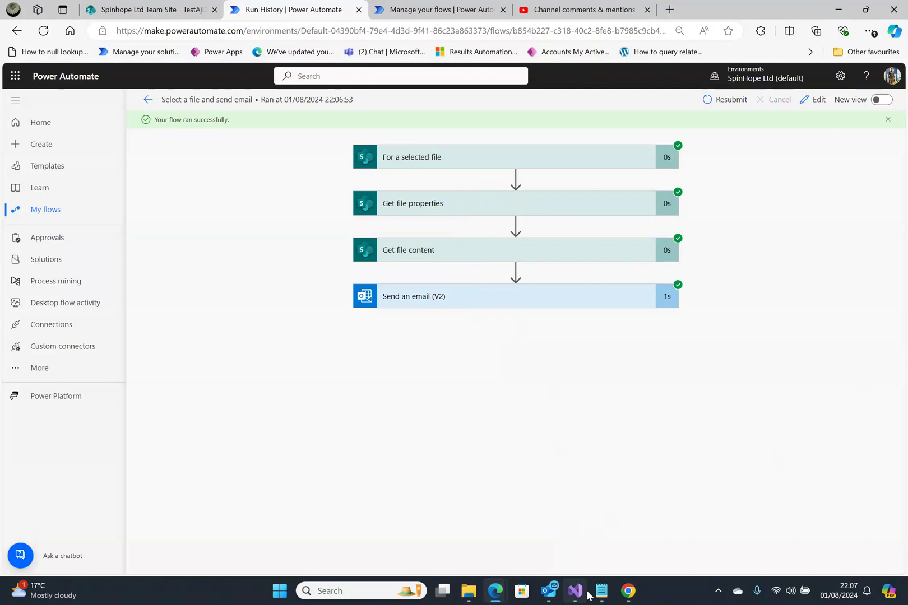
pyautogui.click(548, 591)
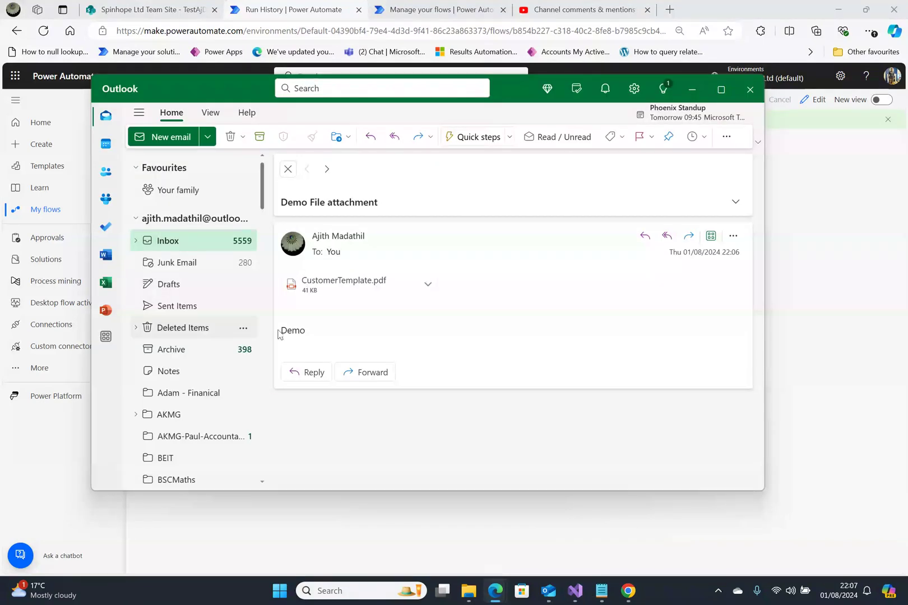
pyautogui.click(353, 283)
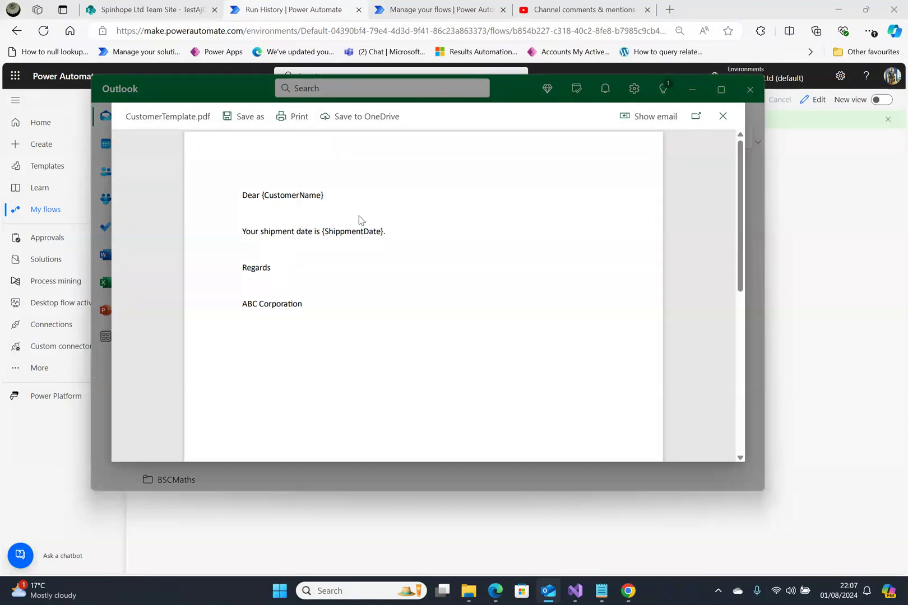
pyautogui.click(723, 117)
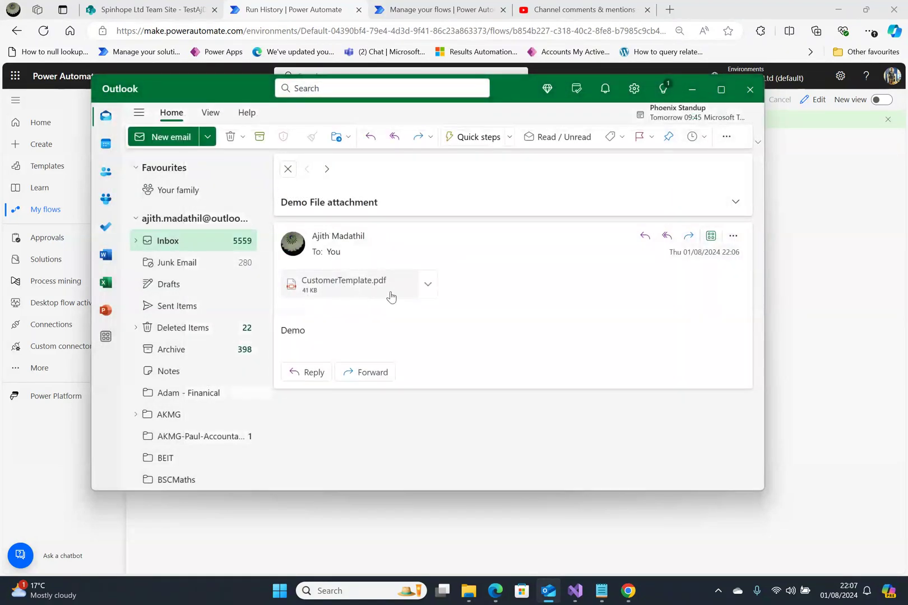
pyautogui.click(751, 91)
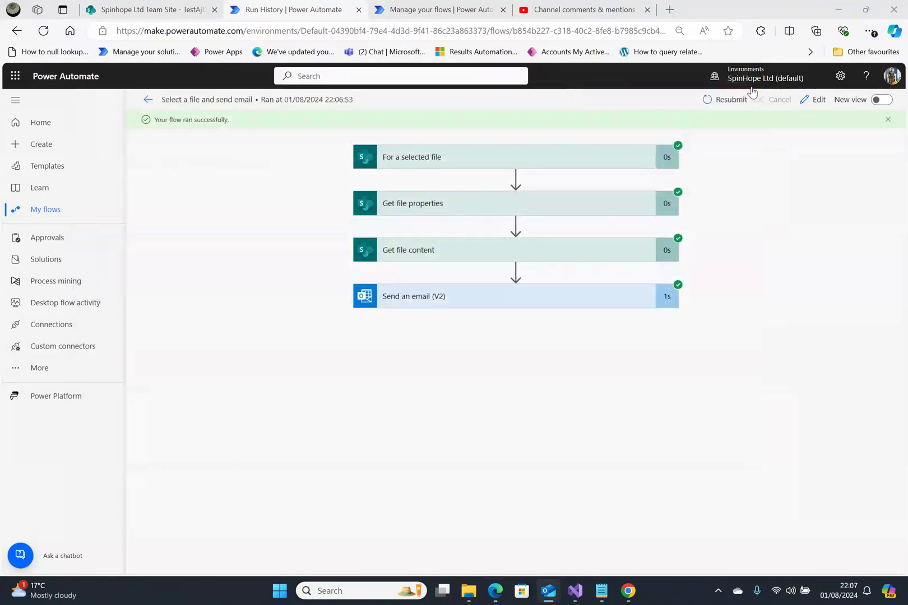